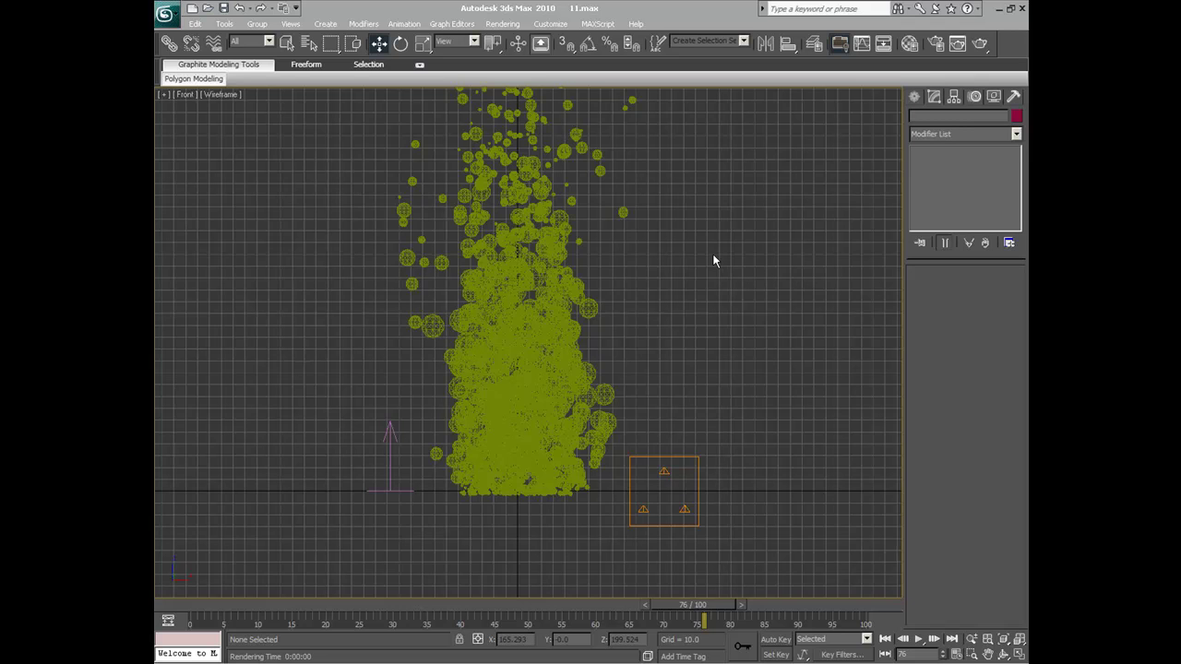
# - Open the Material Editor and keep the default Standard material type
pyautogui.click(909, 51)
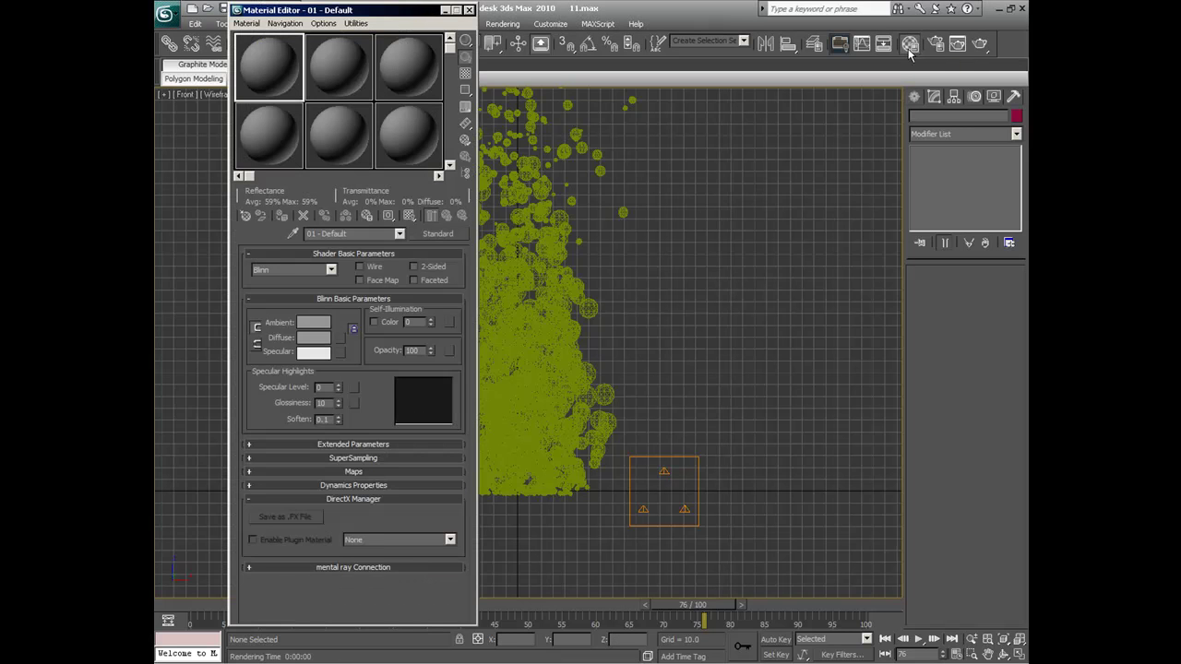
pyautogui.click(430, 235)
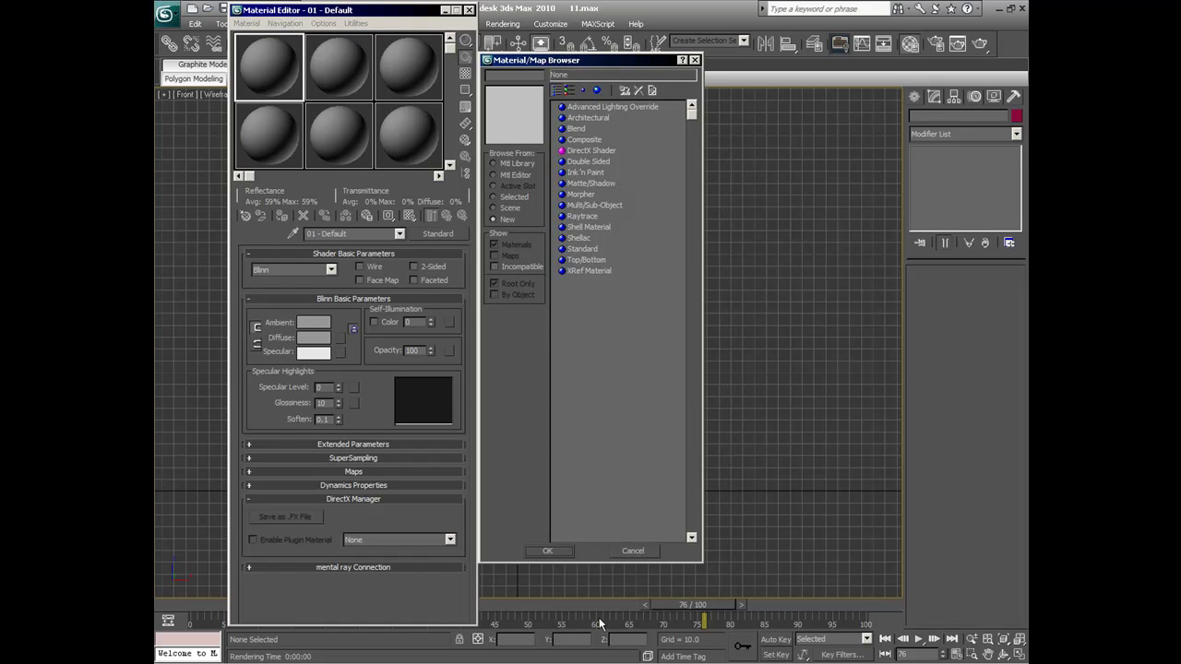
pyautogui.click(550, 551)
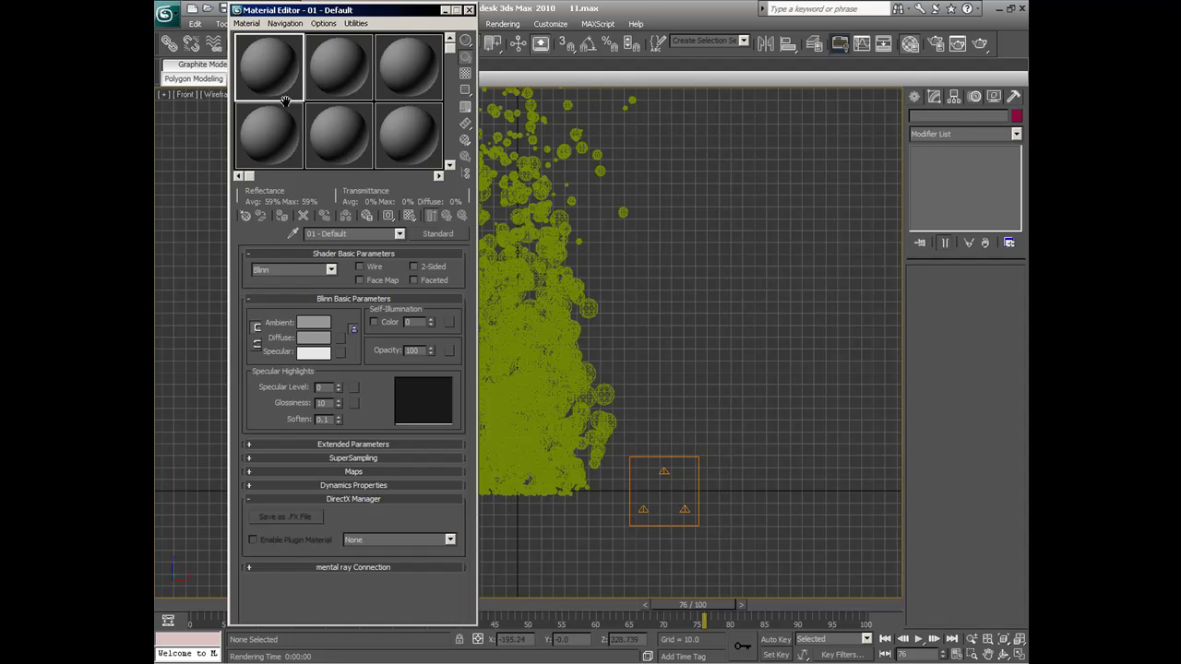
# - Apply the default material to PArray01 and run a test render of the front view
pyautogui.moveTo(272, 74); pyautogui.dragTo(508, 271)
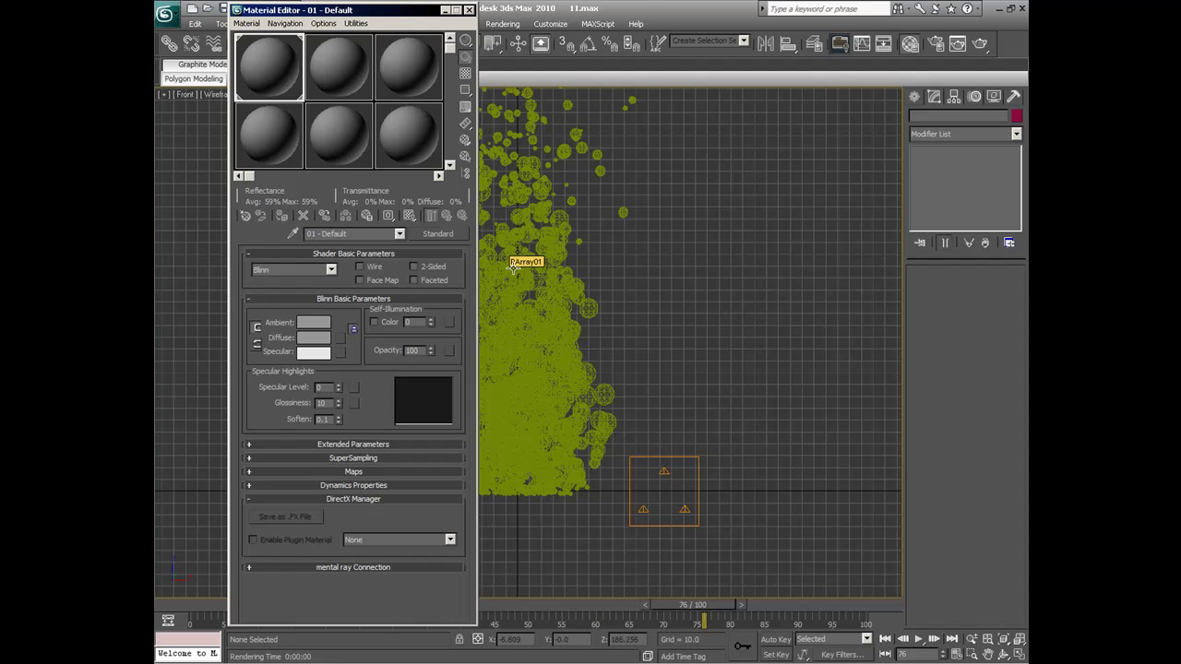
pyautogui.click(979, 45)
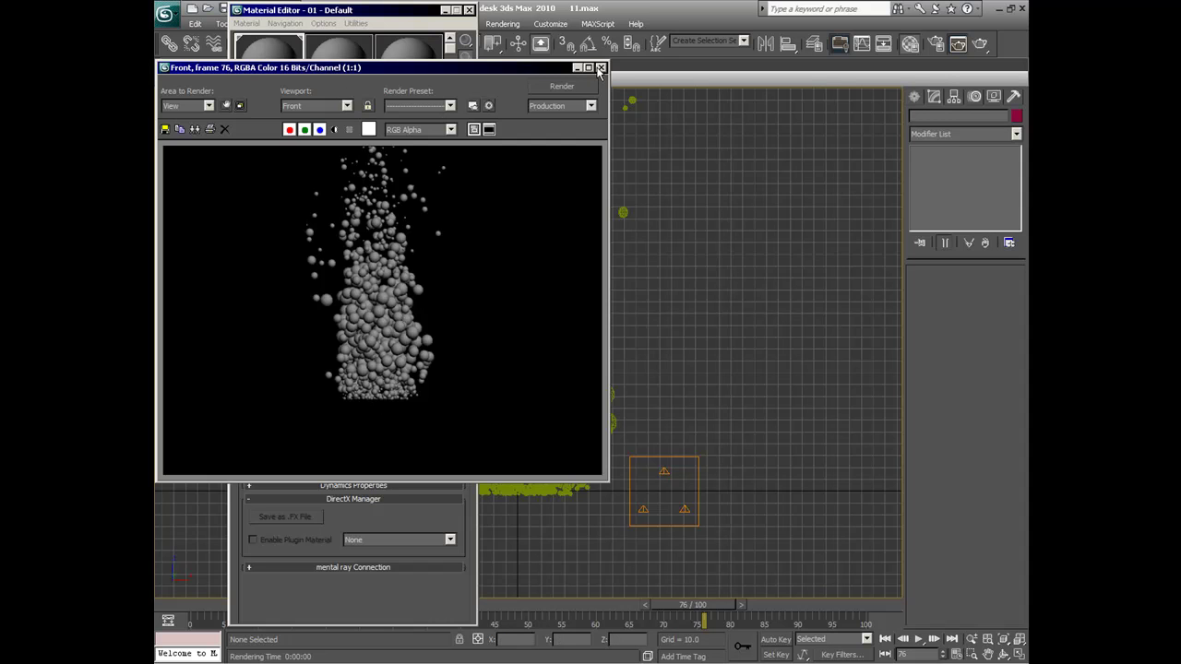
pyautogui.moveTo(488, 69); pyautogui.dragTo(639, 100)
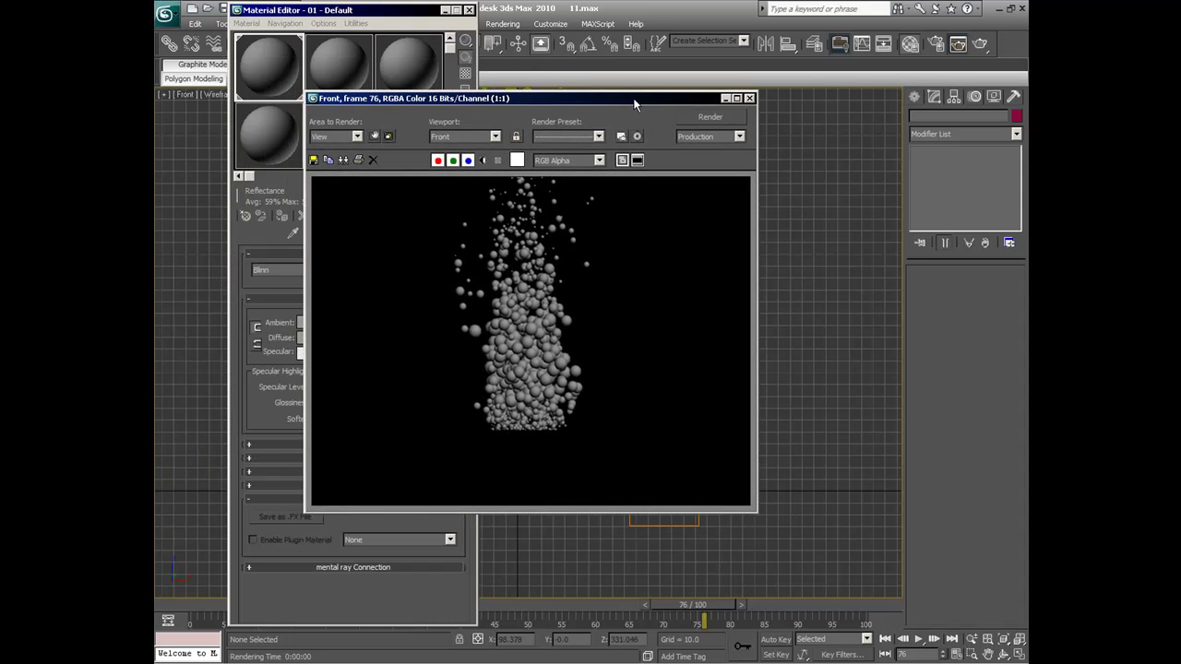
pyautogui.click(749, 99)
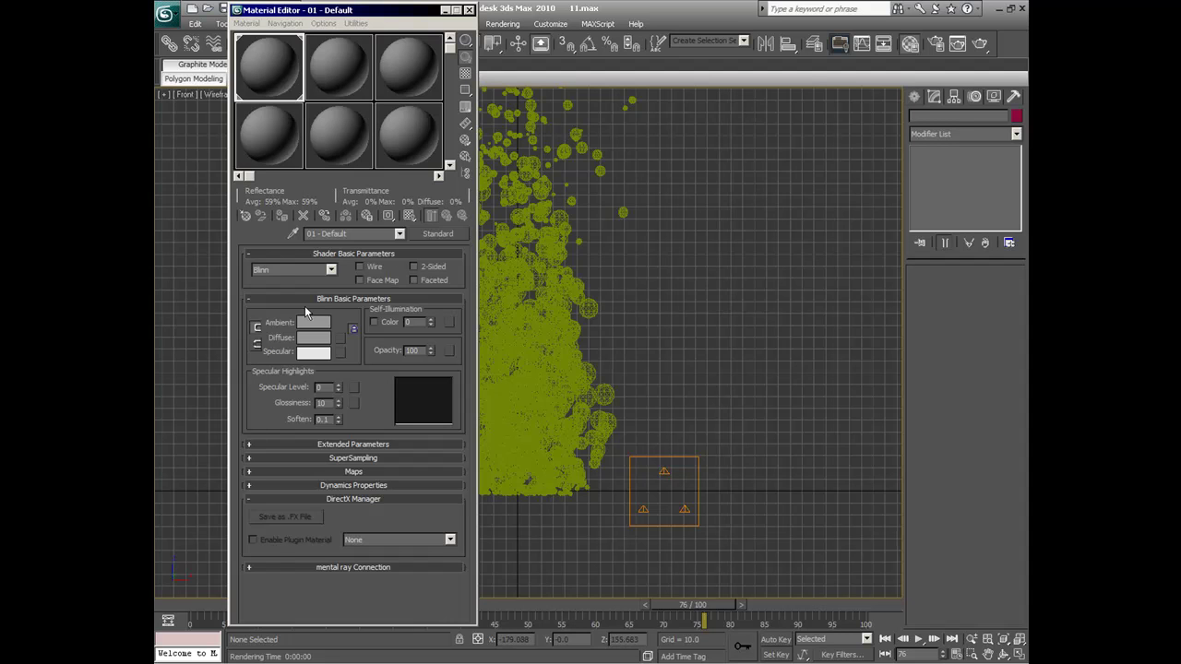
# - Set the material's Ambient colour to pure black, leaving the Diffuse map unassigned
pyautogui.click(257, 332)
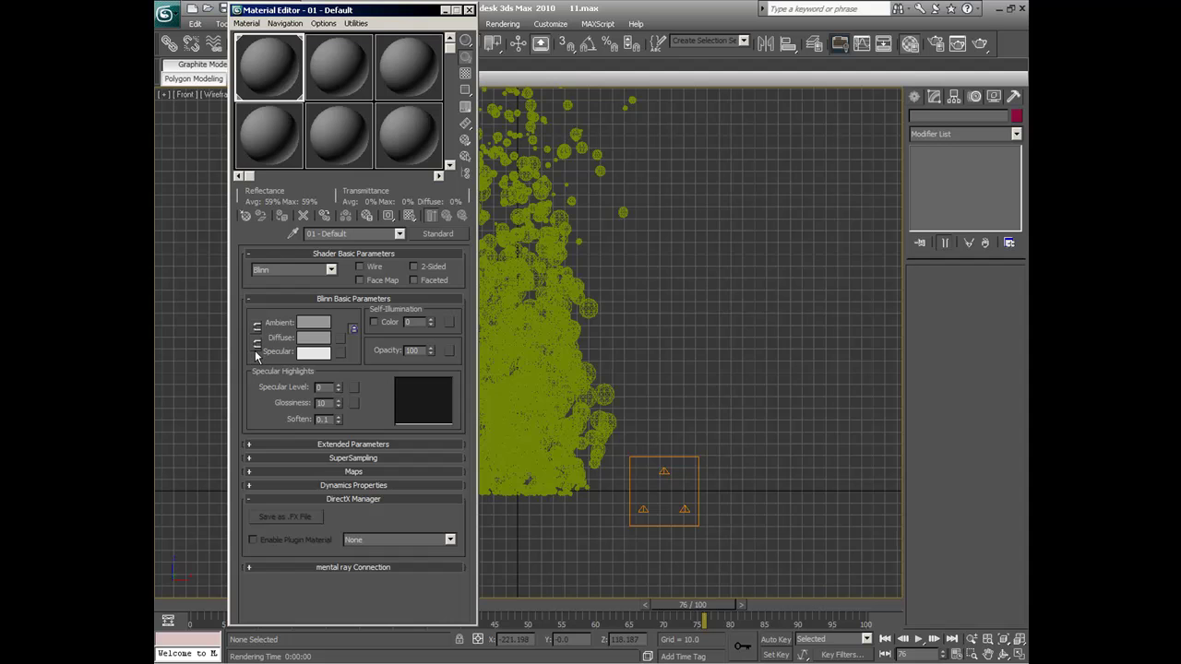
pyautogui.click(314, 323)
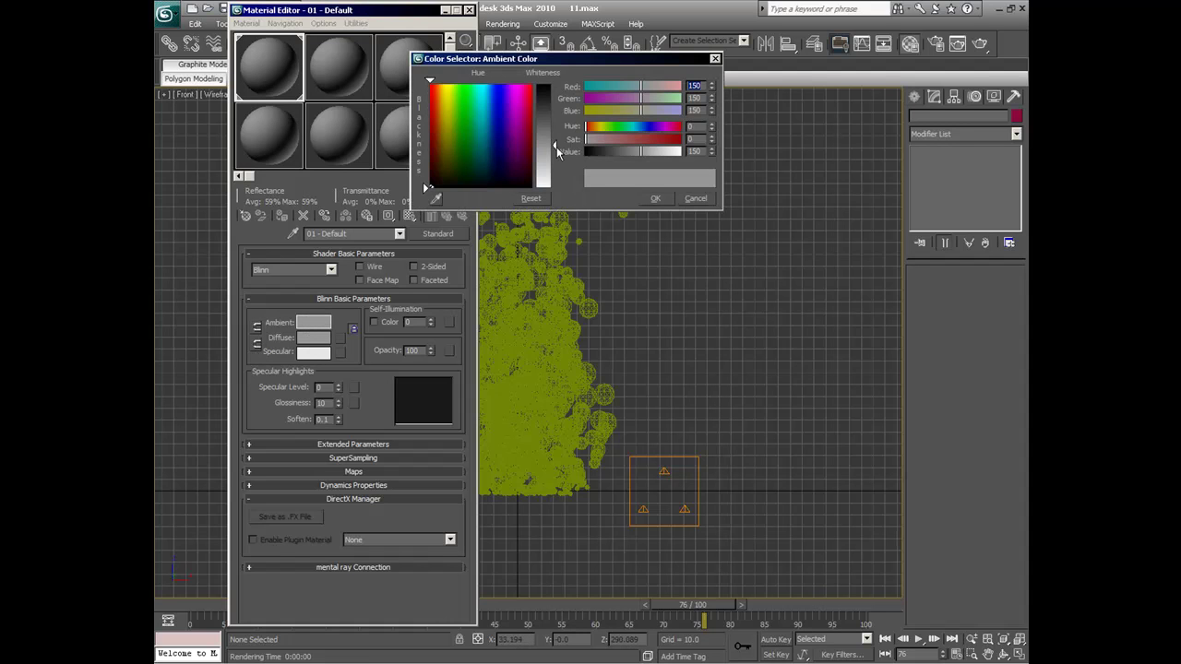
pyautogui.moveTo(556, 147); pyautogui.dragTo(550, 86)
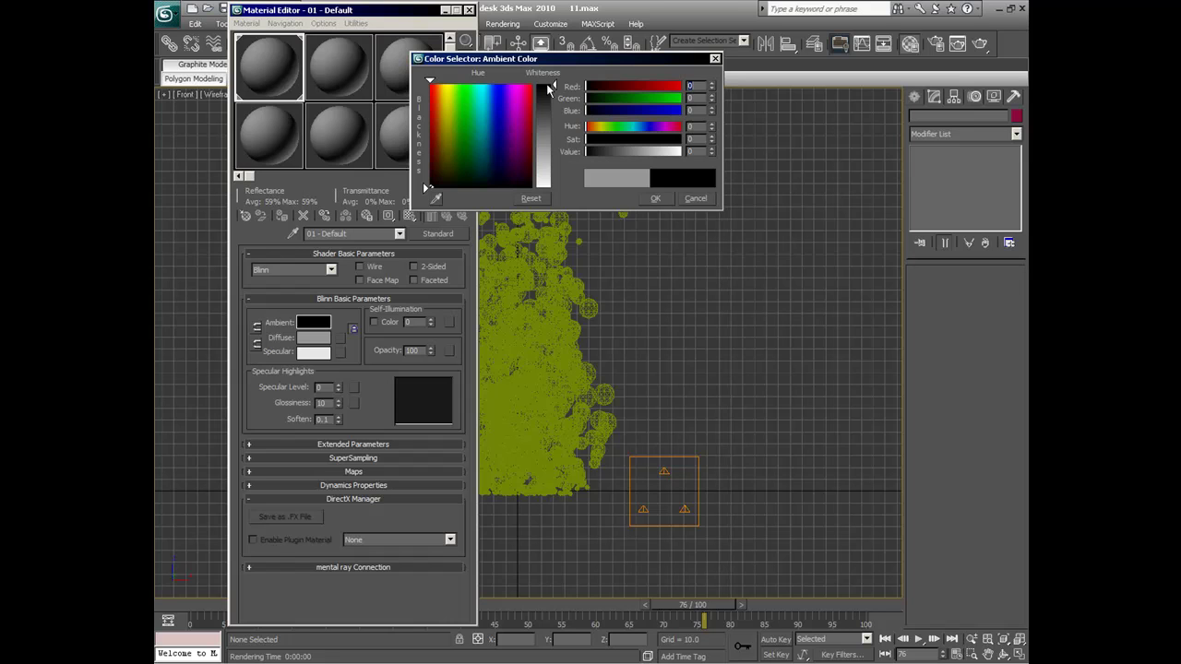
pyautogui.click(654, 199)
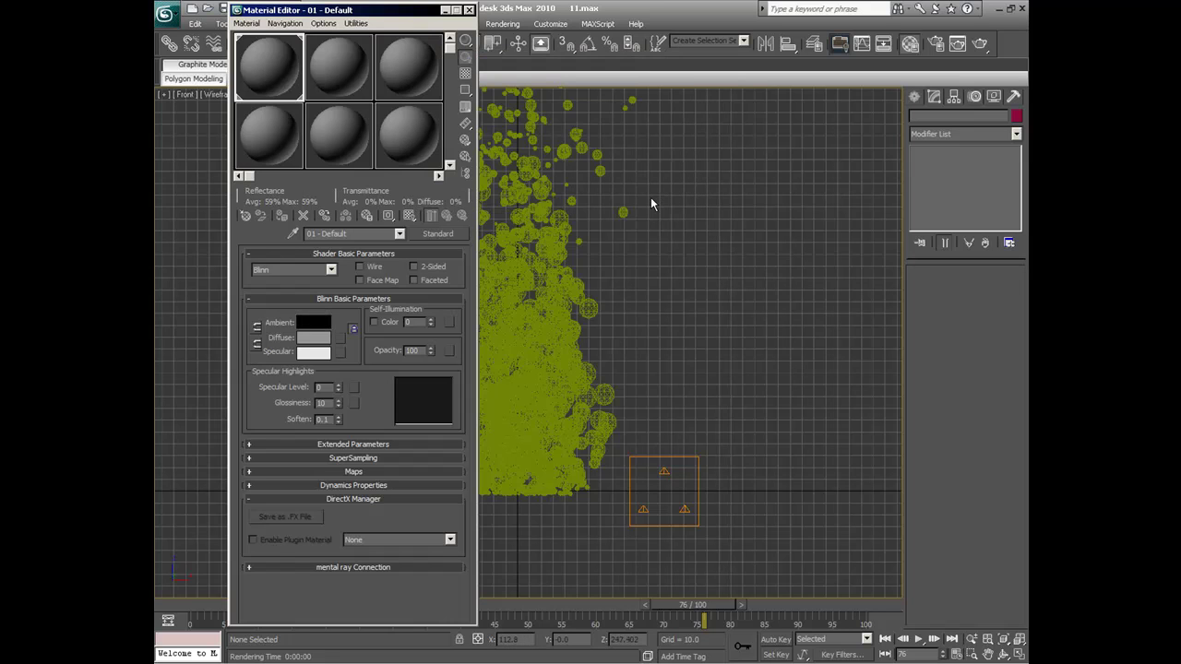
pyautogui.click(341, 338)
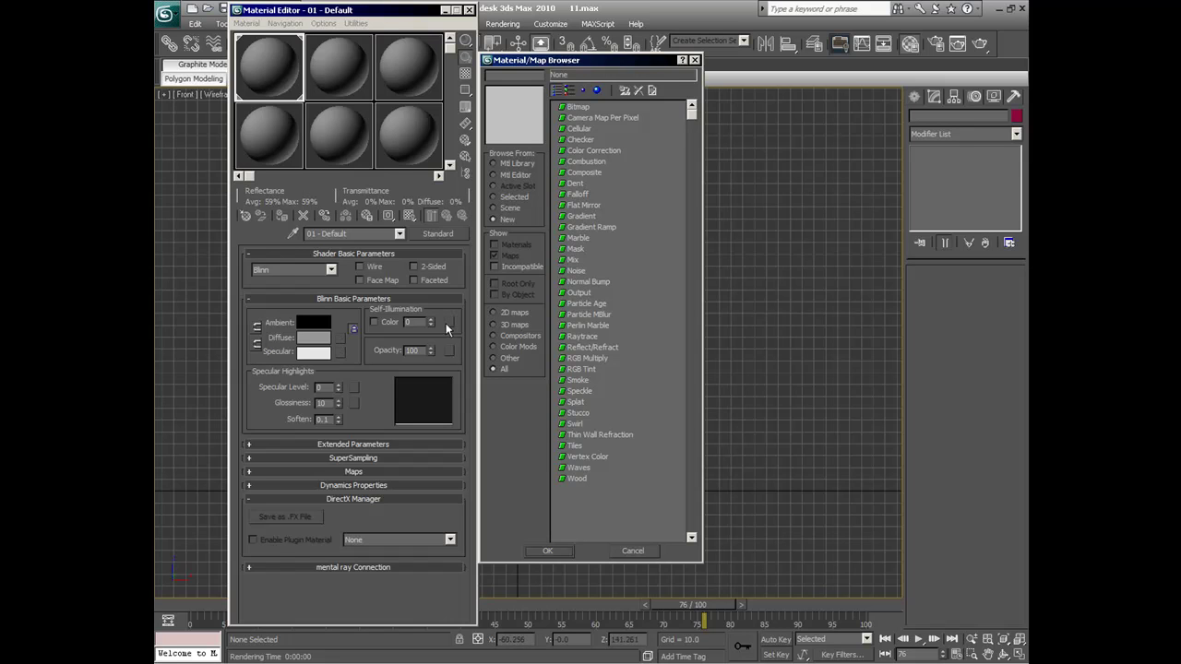
pyautogui.click(631, 551)
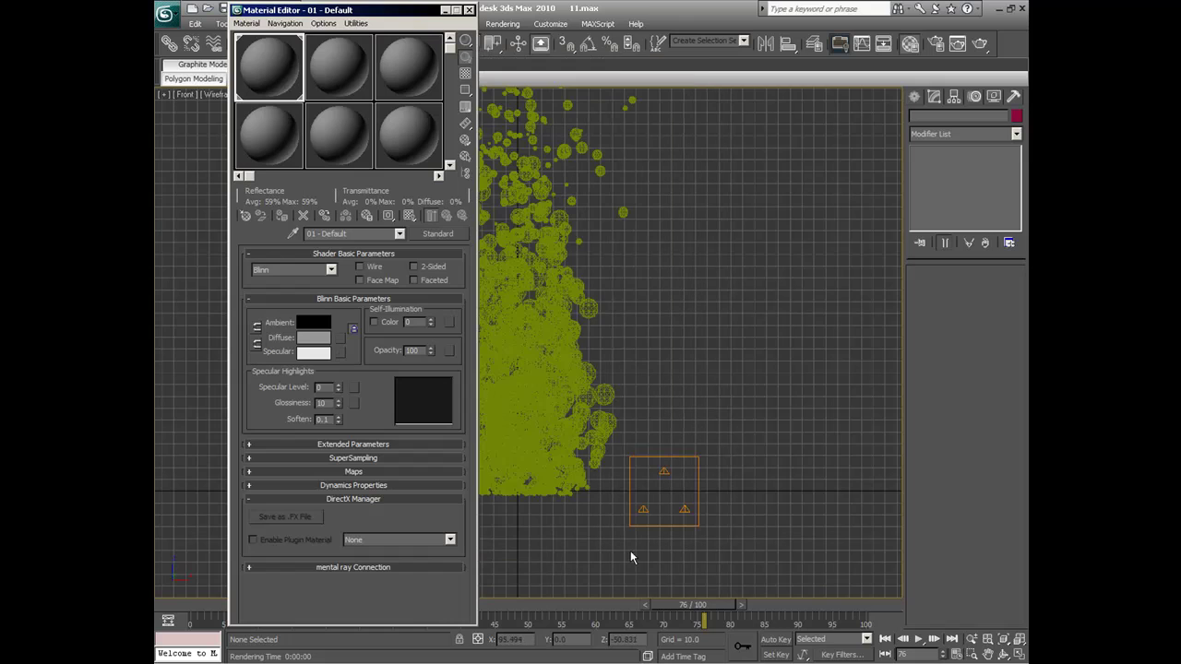
# - Expand the Maps rollout and pan the panel so Blinn Basic Parameters shows above it
pyautogui.click(354, 473)
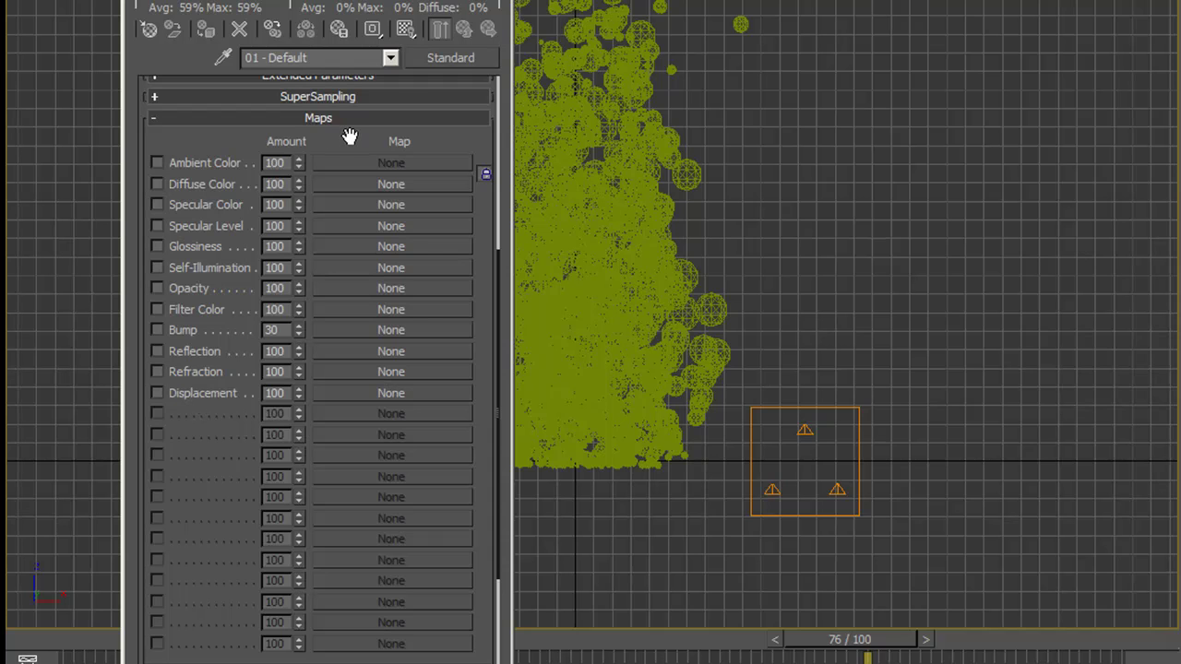
pyautogui.moveTo(350, 137); pyautogui.dragTo(320, 387)
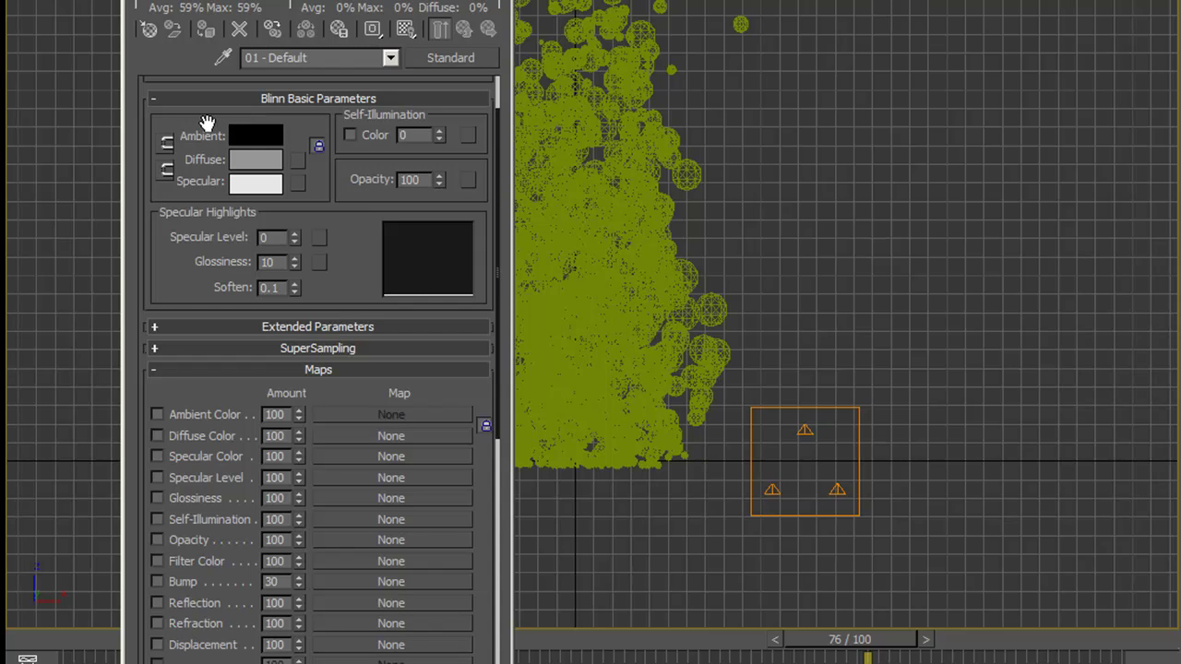
# - Assign a Particle Age map to the material's Diffuse colour channel
pyautogui.click(298, 160)
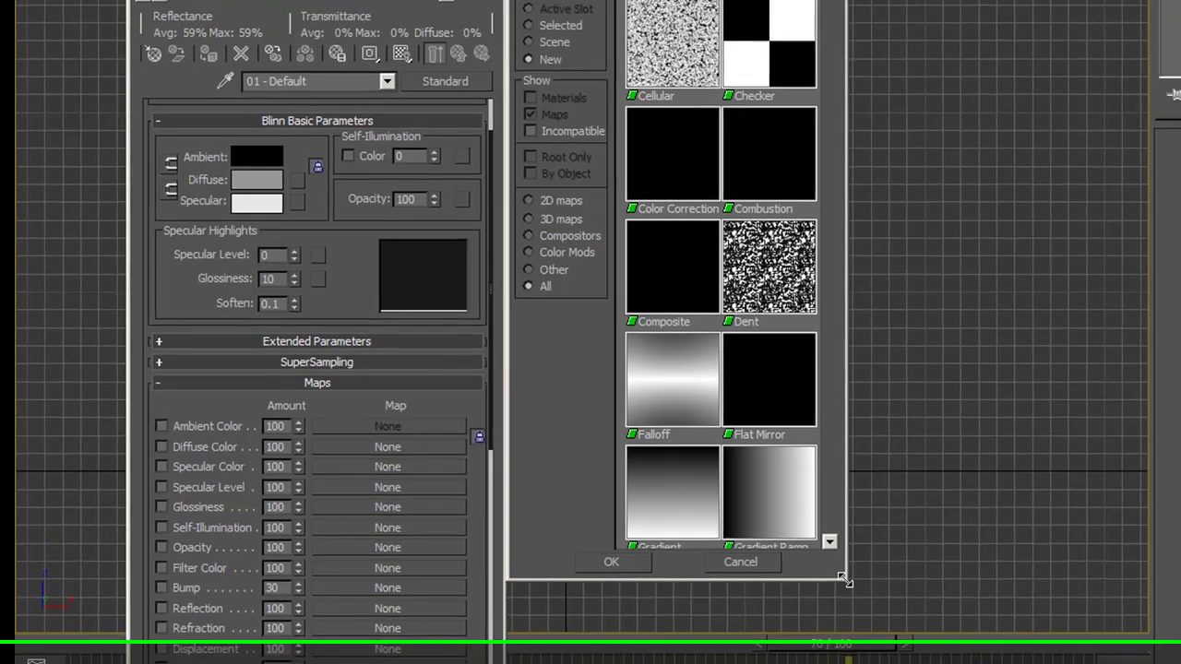
pyautogui.moveTo(844, 579); pyautogui.dragTo(1101, 637)
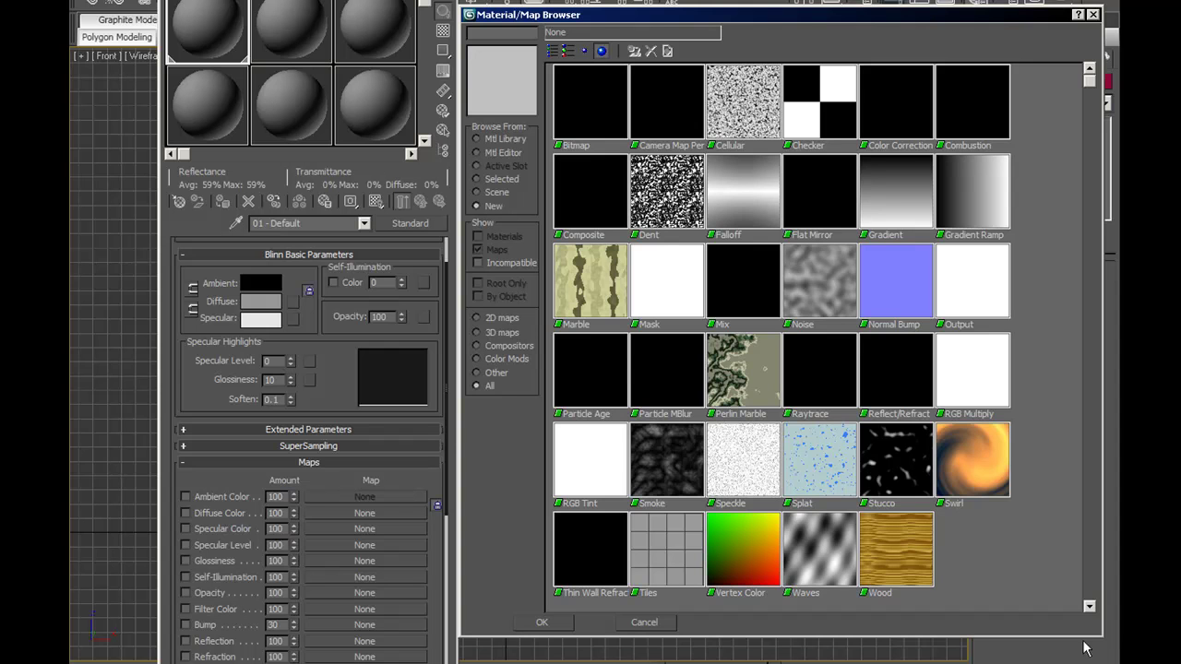
pyautogui.click(567, 374)
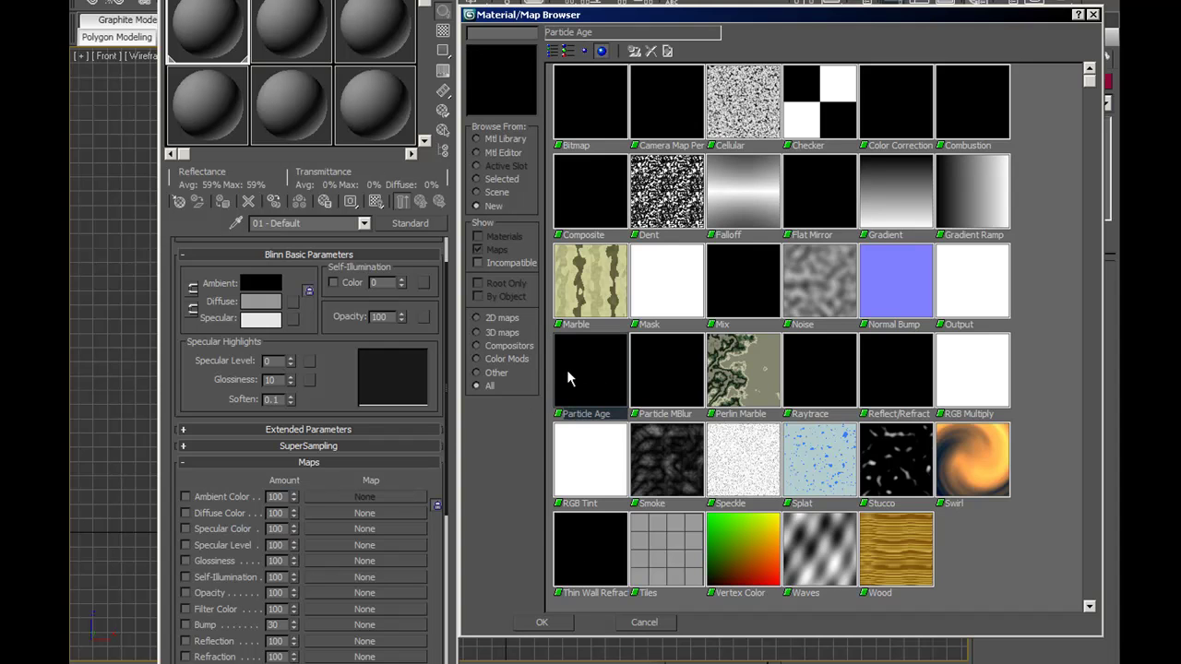
pyautogui.doubleClick(567, 369)
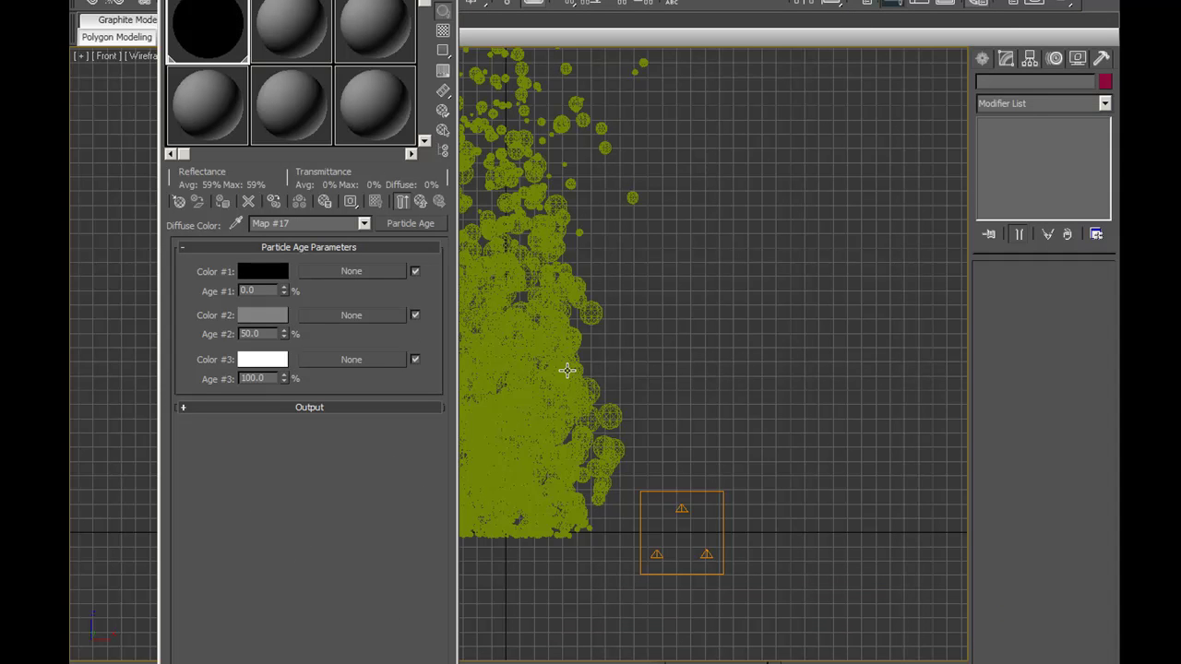
# - Set Particle Age Color #1 to bright yellow with Age #1 at 10
pyautogui.click(244, 275)
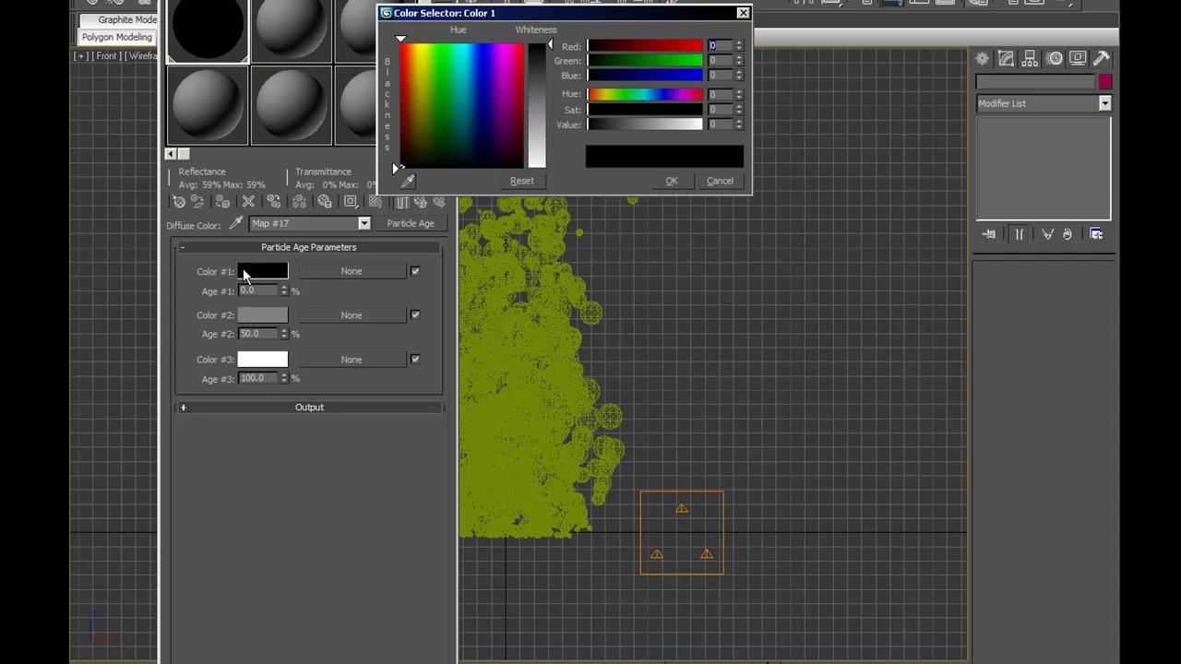
pyautogui.click(421, 48)
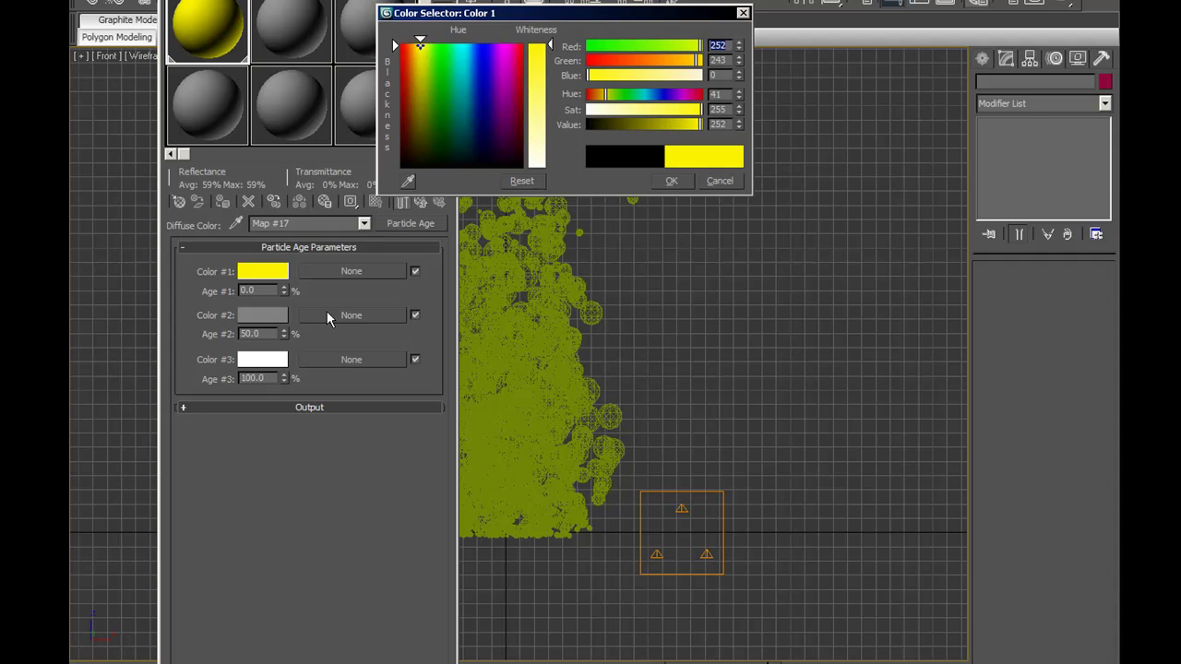
pyautogui.click(671, 182)
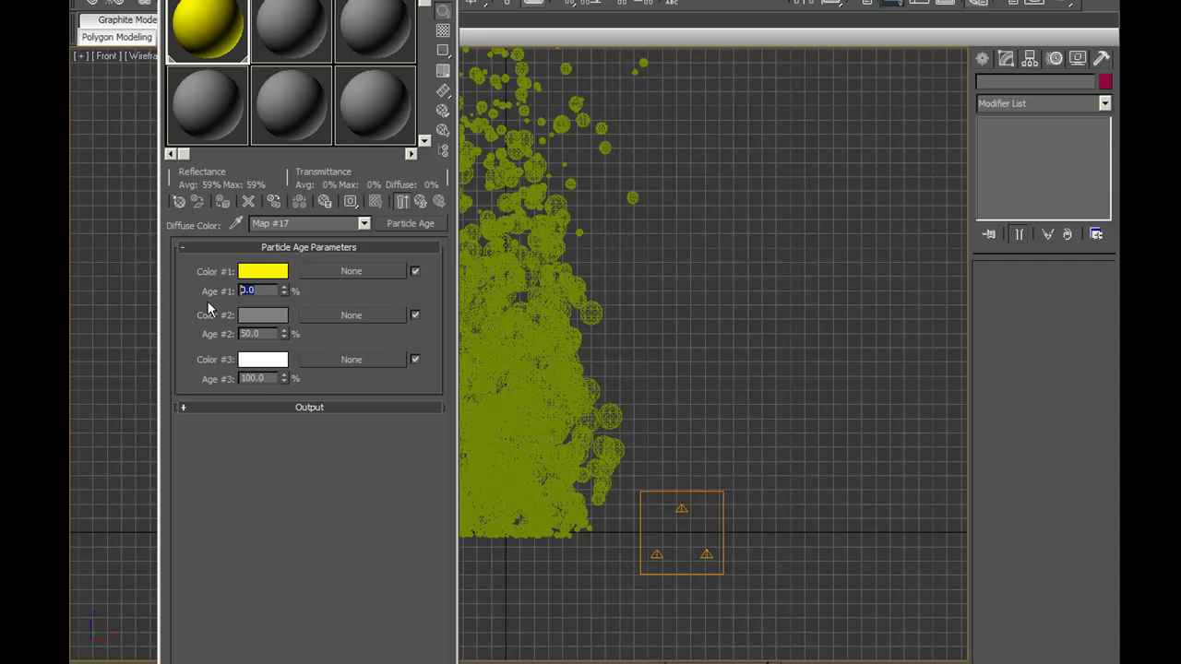
pyautogui.write('10')
# - Set Particle Age Color #2 to saturated red with Age #2 at 60
pyautogui.click(253, 322)
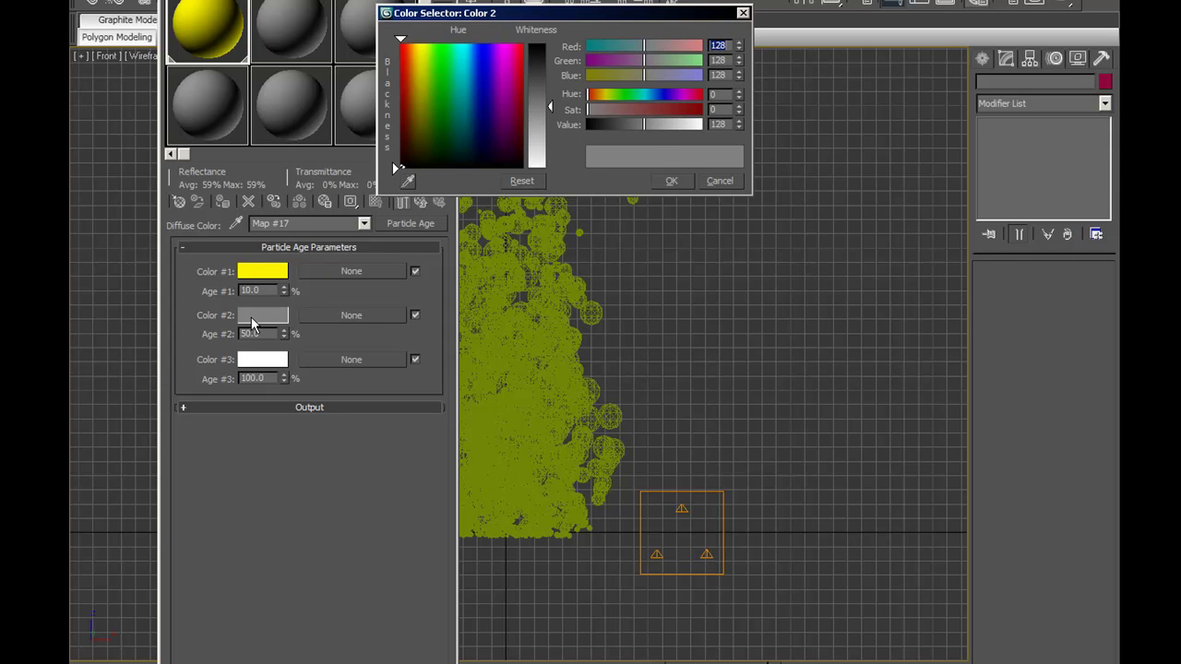
pyautogui.click(397, 54)
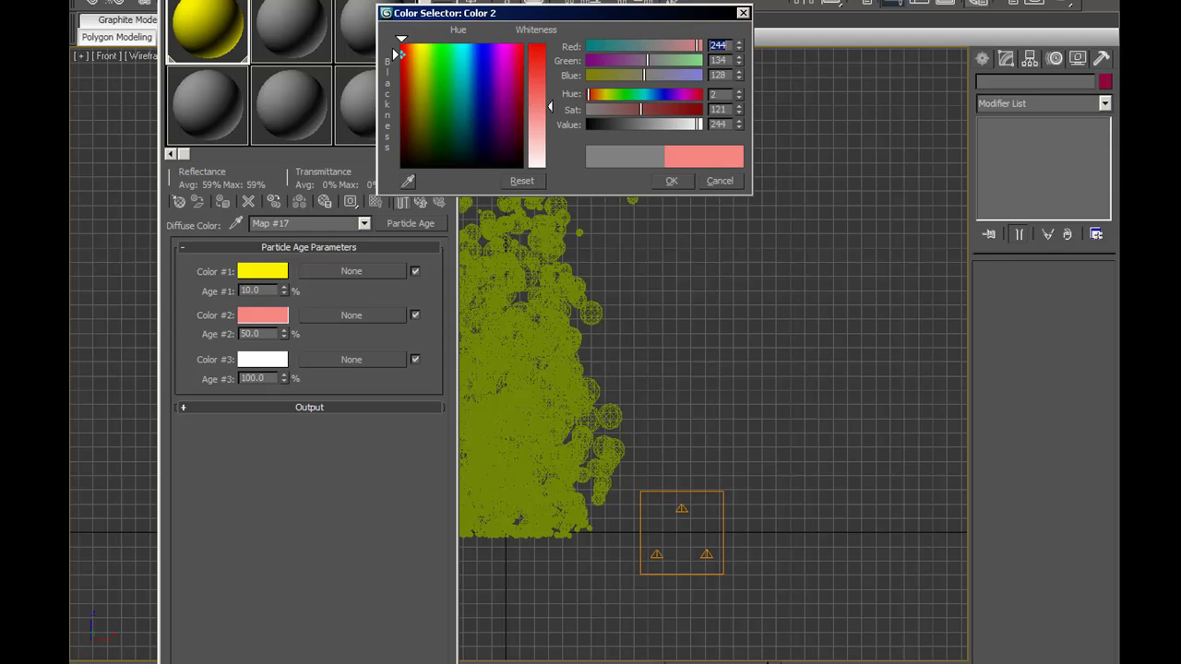
pyautogui.moveTo(397, 54); pyautogui.dragTo(397, 44)
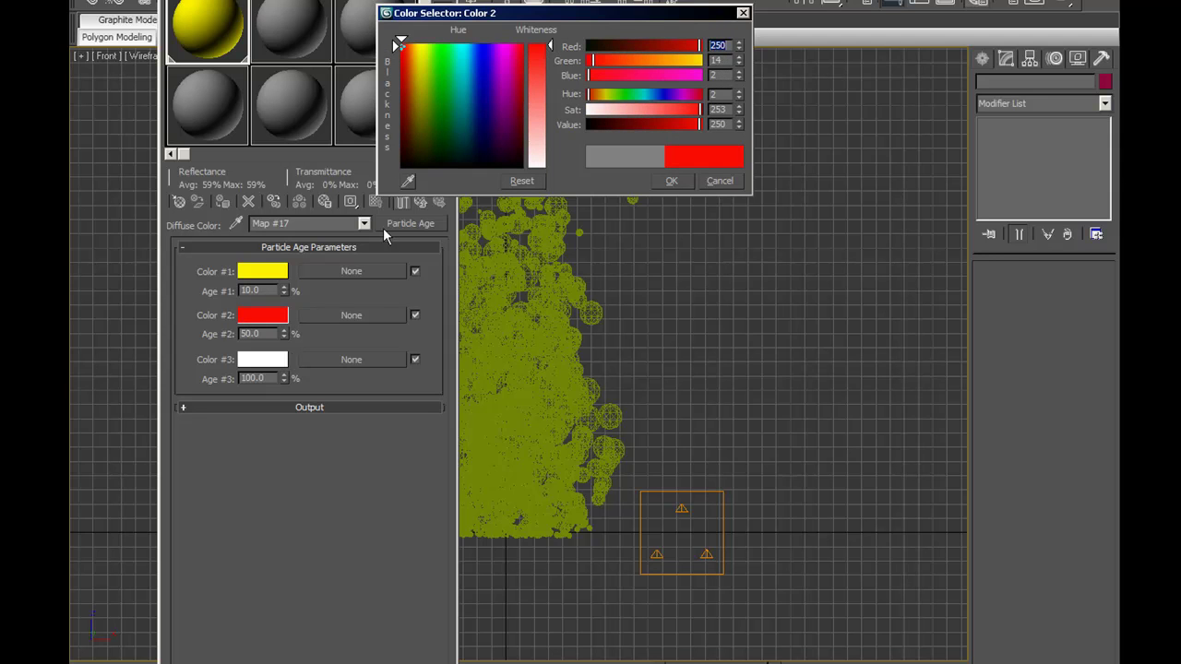
pyautogui.moveTo(263, 332); pyautogui.dragTo(210, 349)
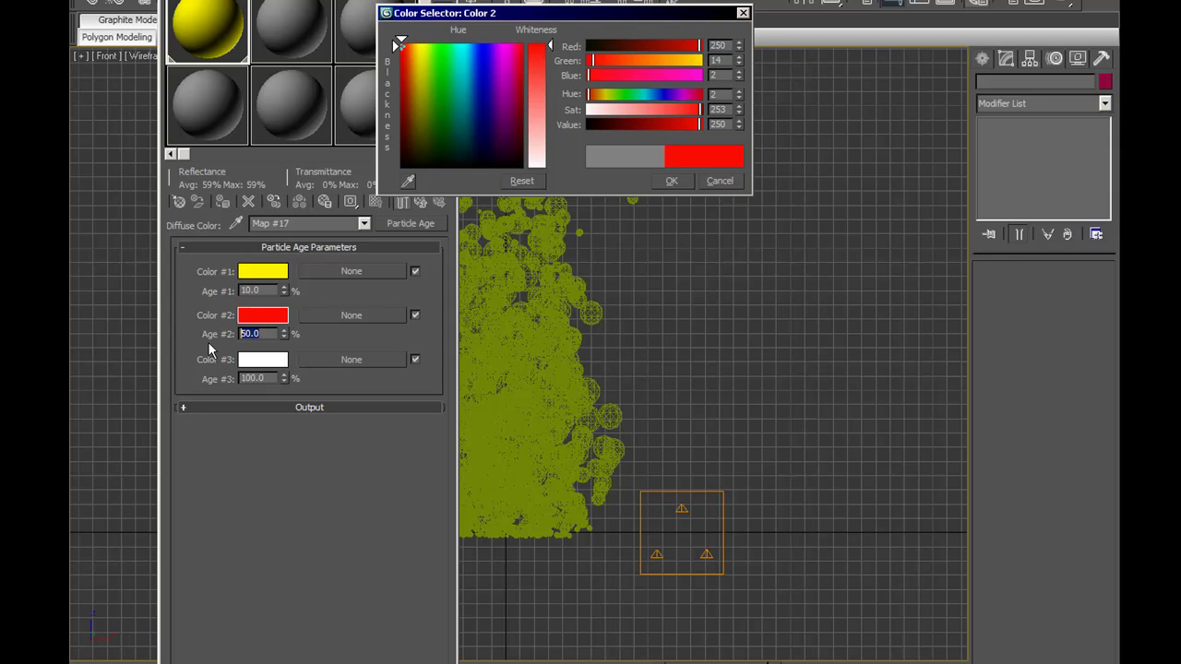
pyautogui.write('60')
pyautogui.click(675, 184)
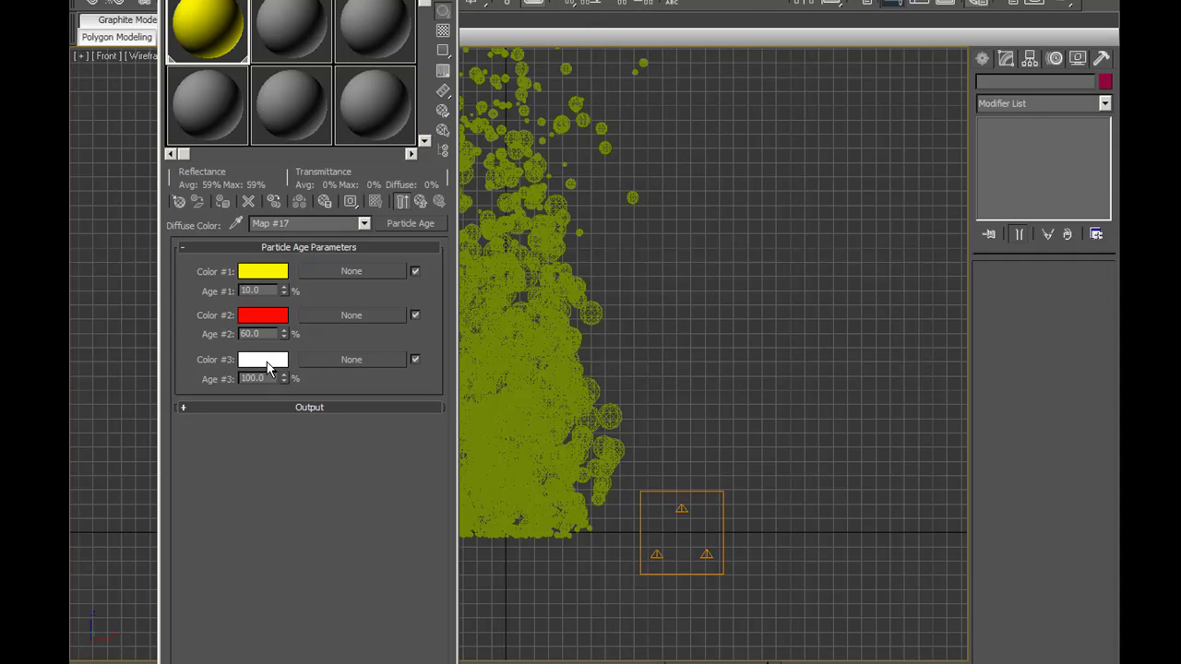
# - Darken Particle Age Color #3 from white to dark grey
pyautogui.click(271, 364)
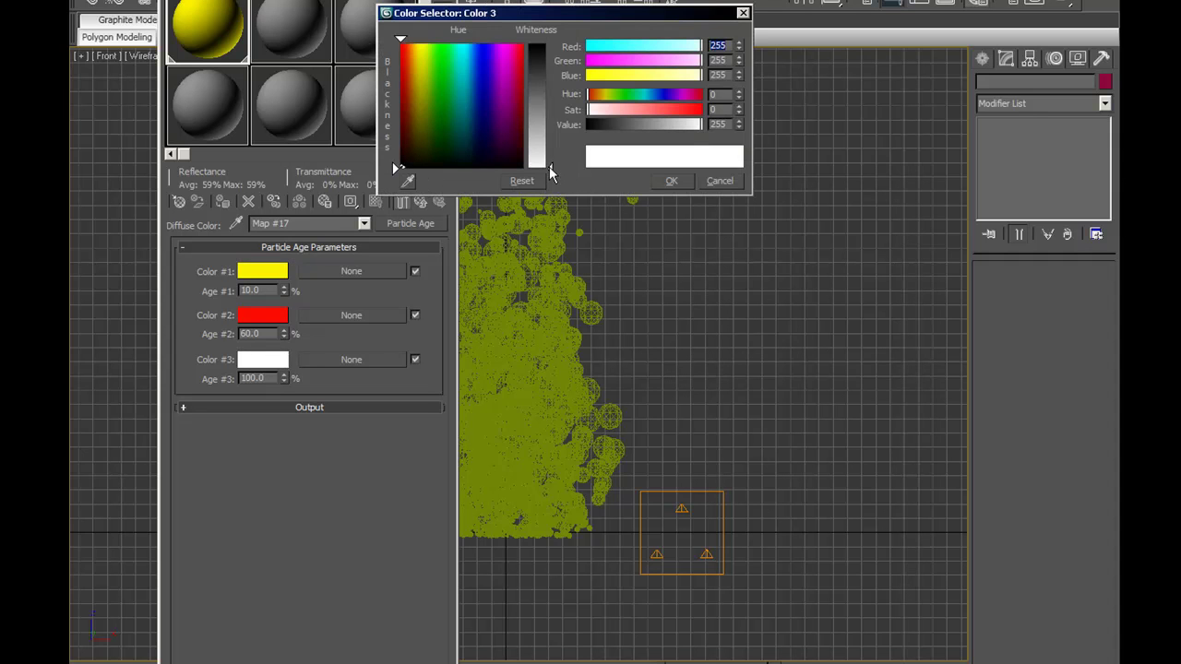
pyautogui.moveTo(551, 170); pyautogui.dragTo(551, 84)
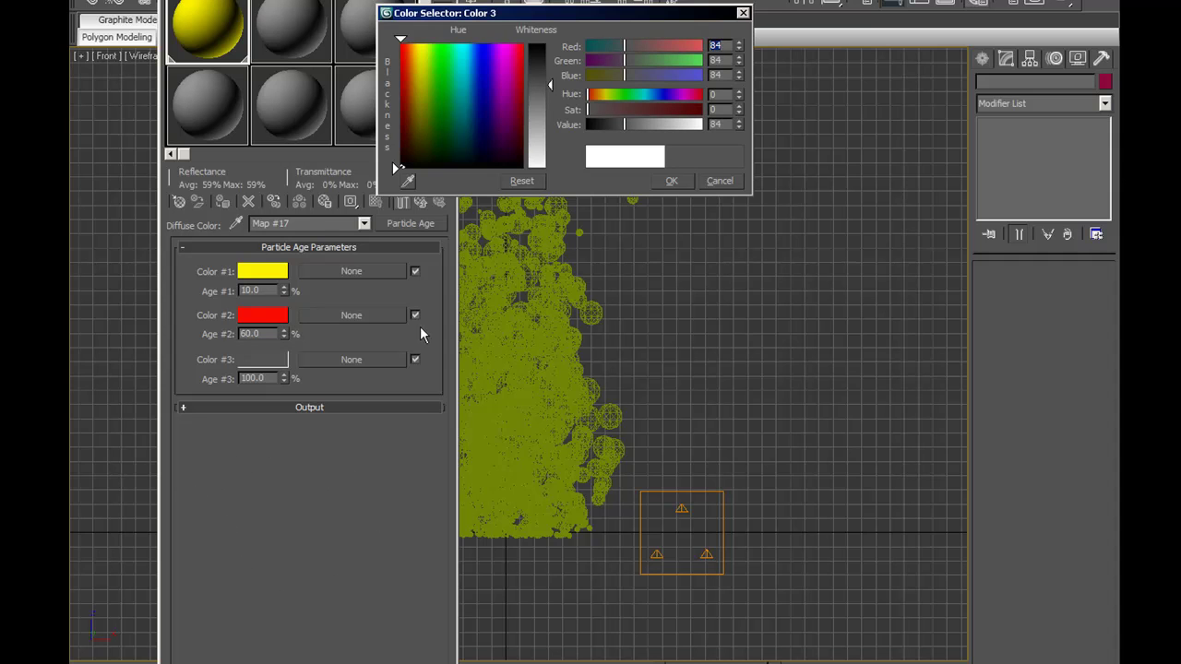
pyautogui.click(672, 181)
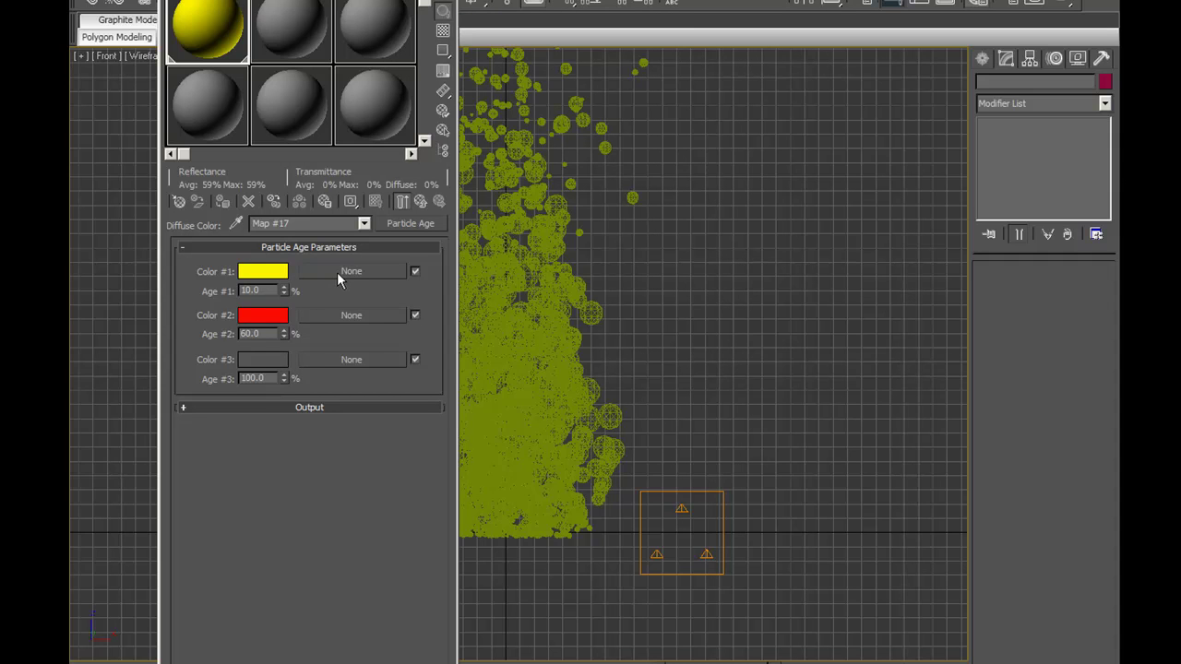
# - Map Particle Age Color #1 with a Noise blending red and yellow, Phase 10
pyautogui.click(361, 277)
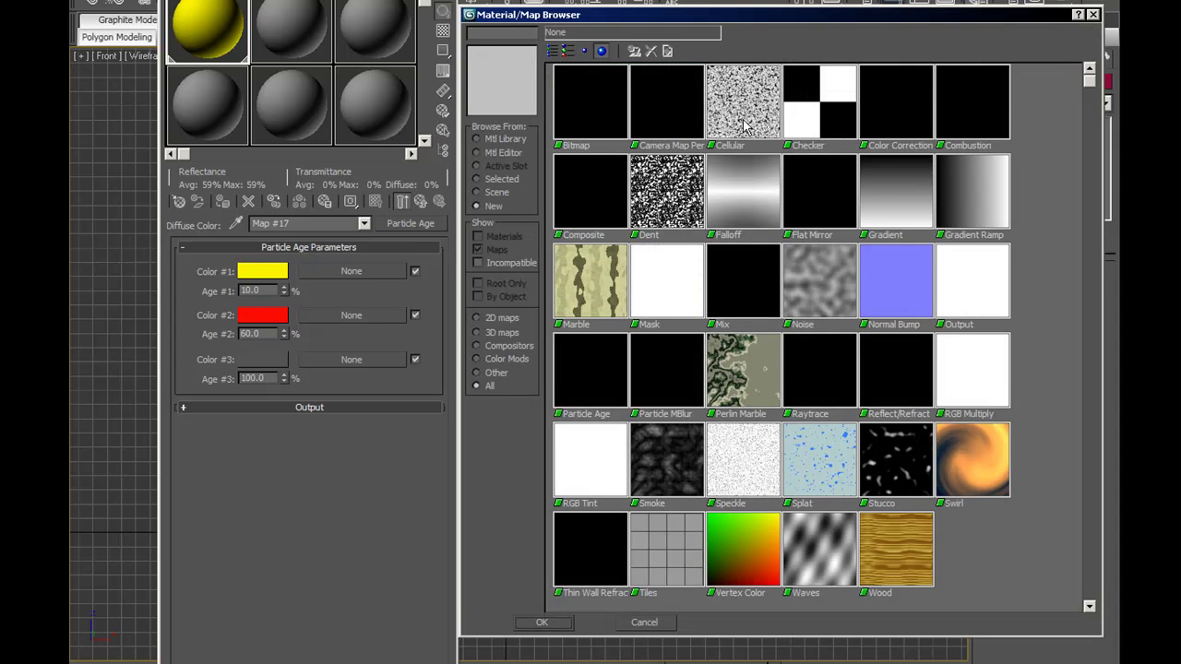
pyautogui.doubleClick(816, 277)
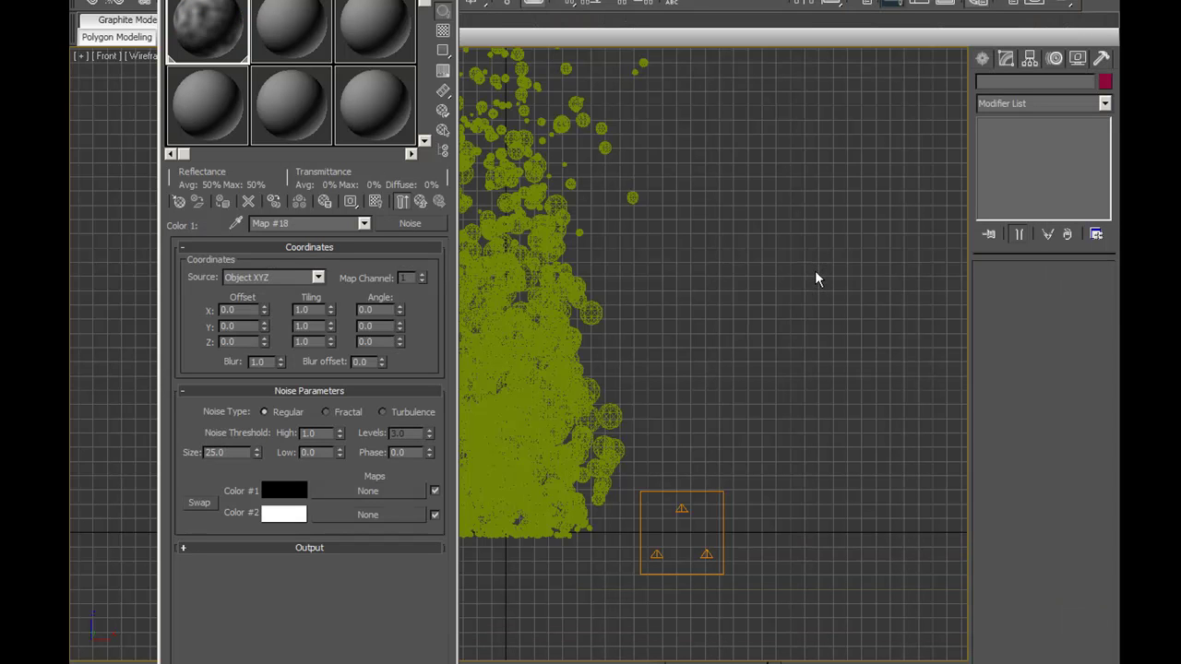
pyautogui.click(280, 496)
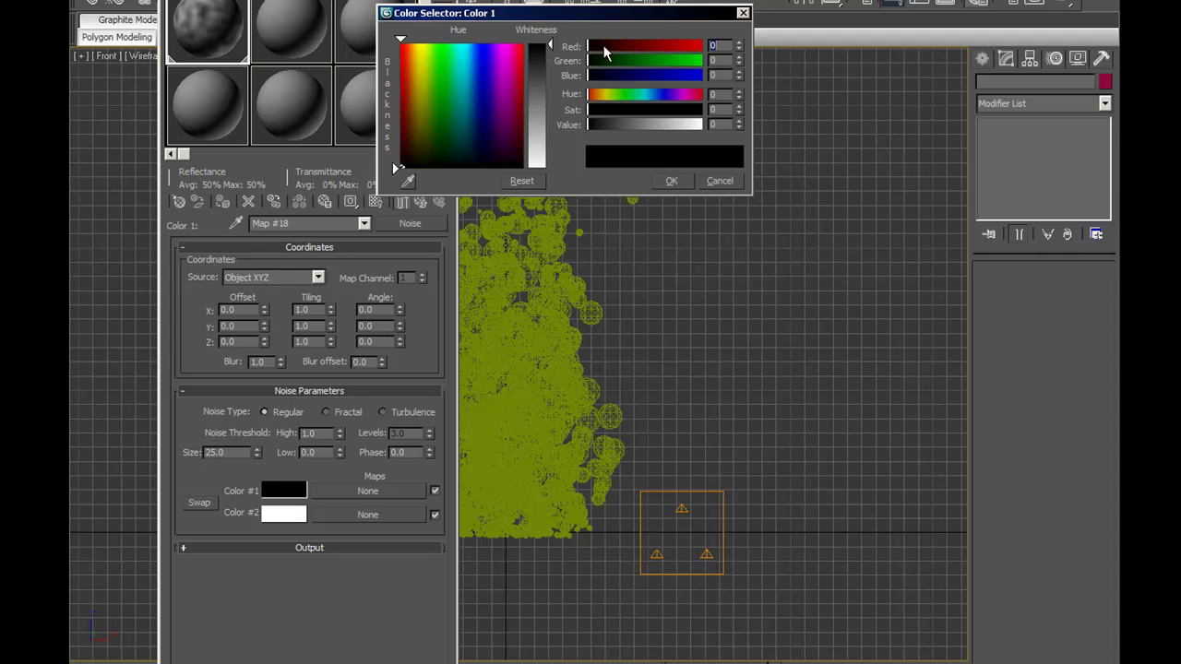
pyautogui.moveTo(634, 46); pyautogui.dragTo(702, 46)
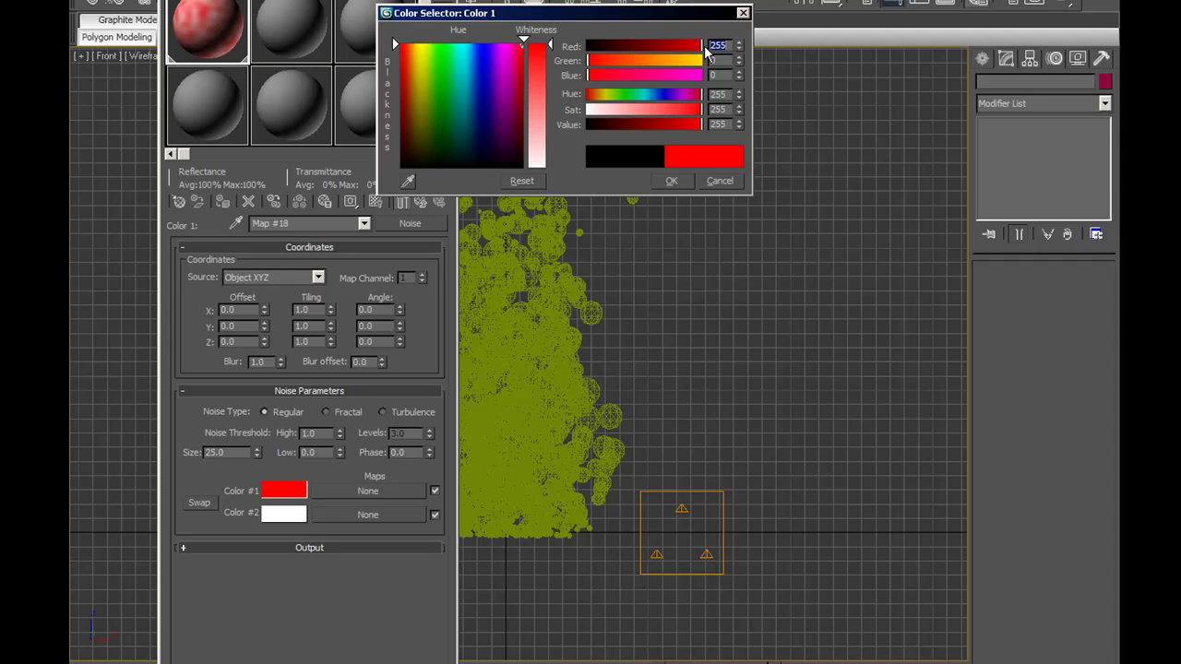
pyautogui.click(672, 181)
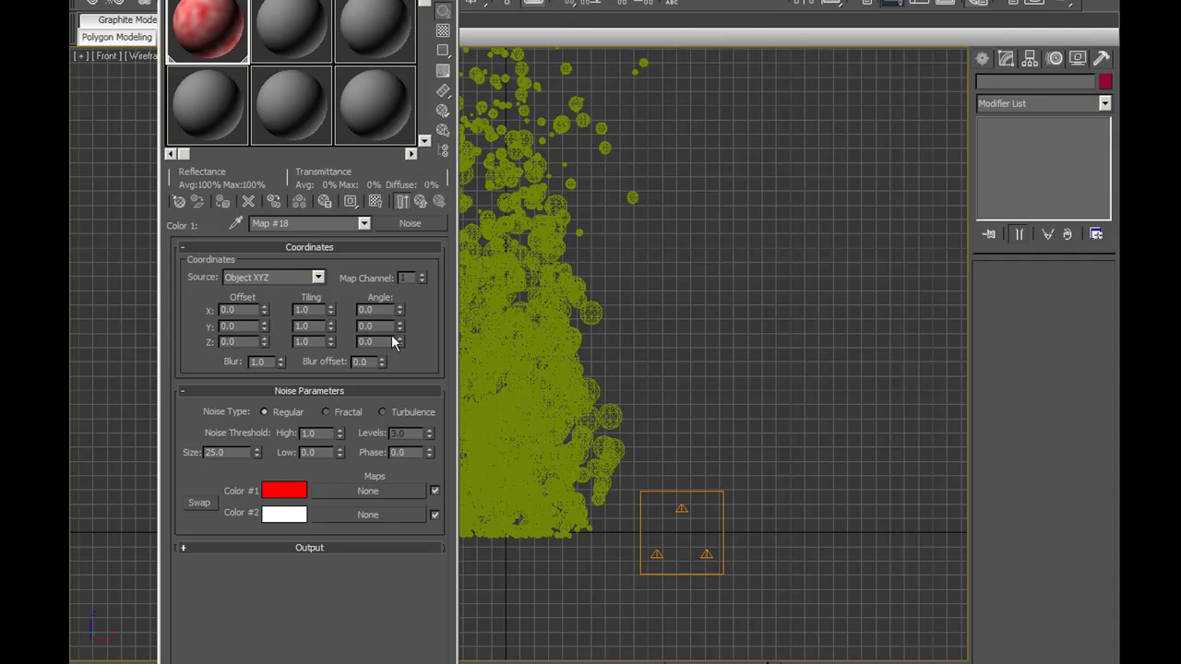
pyautogui.click(286, 517)
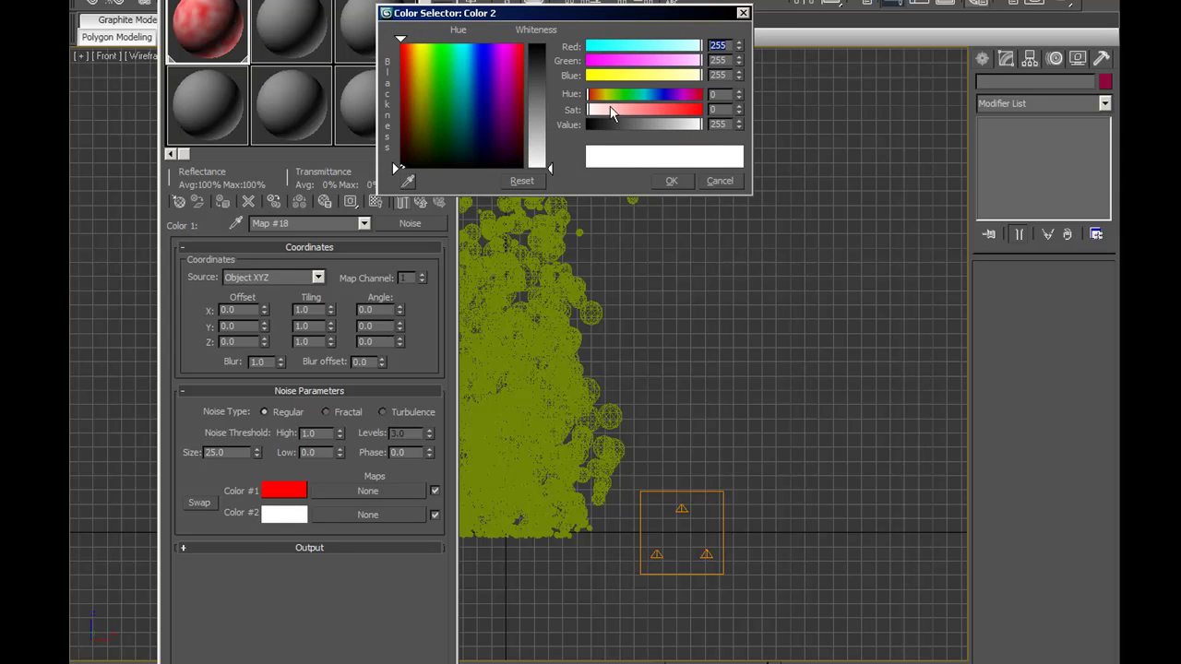
pyautogui.moveTo(626, 77); pyautogui.dragTo(577, 78)
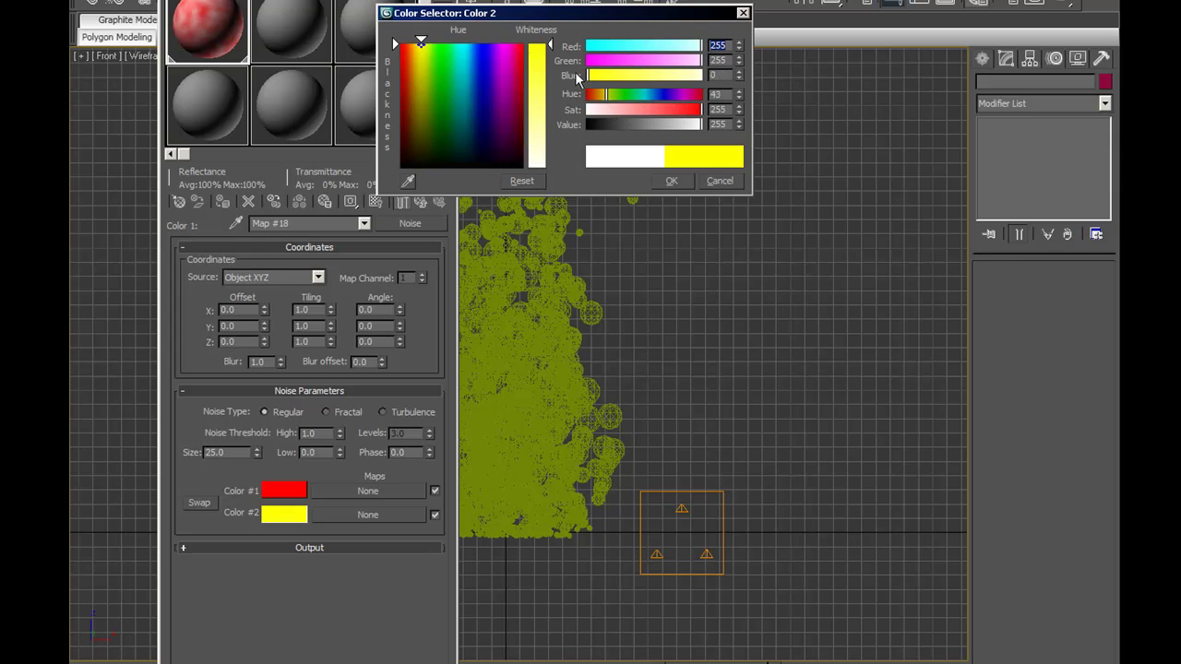
pyautogui.click(671, 183)
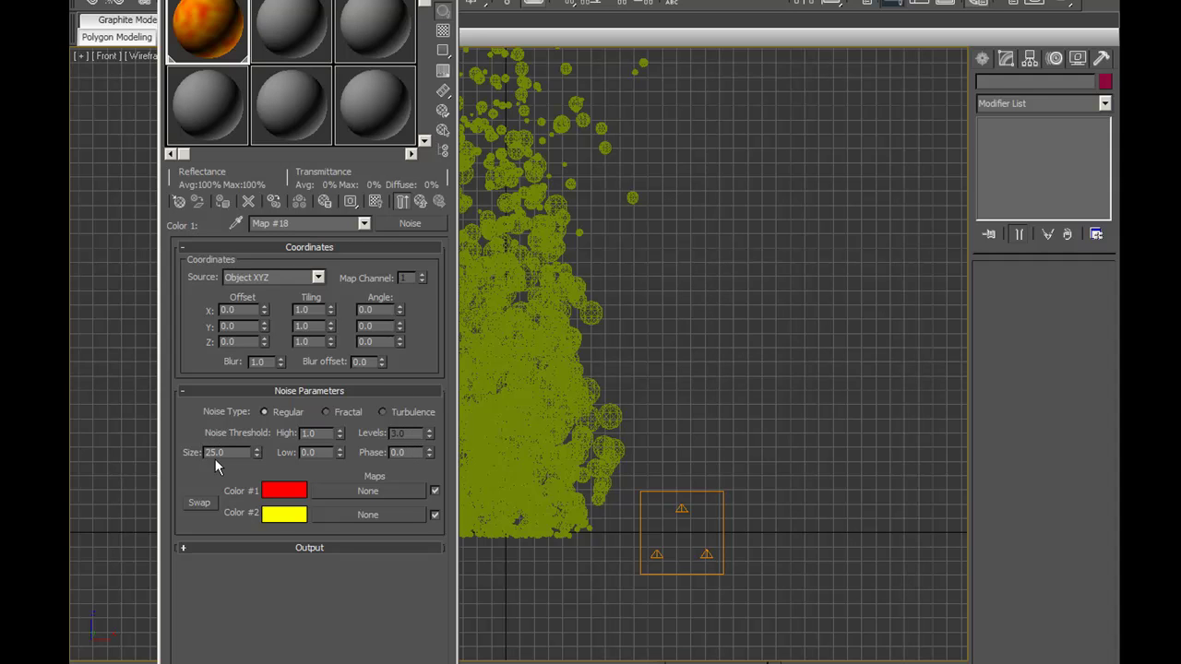
pyautogui.doubleClick(399, 453)
pyautogui.write('10')
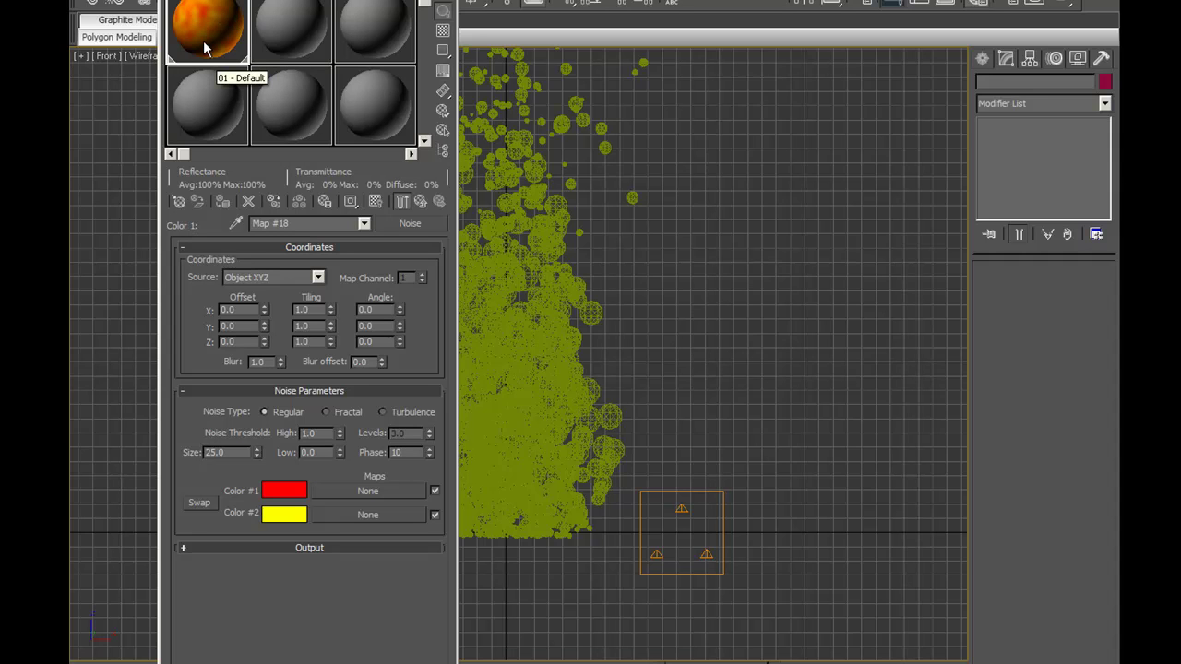
# - Map Particle Age Color #2 with another red-and-yellow Noise, Phase 20
pyautogui.click(420, 202)
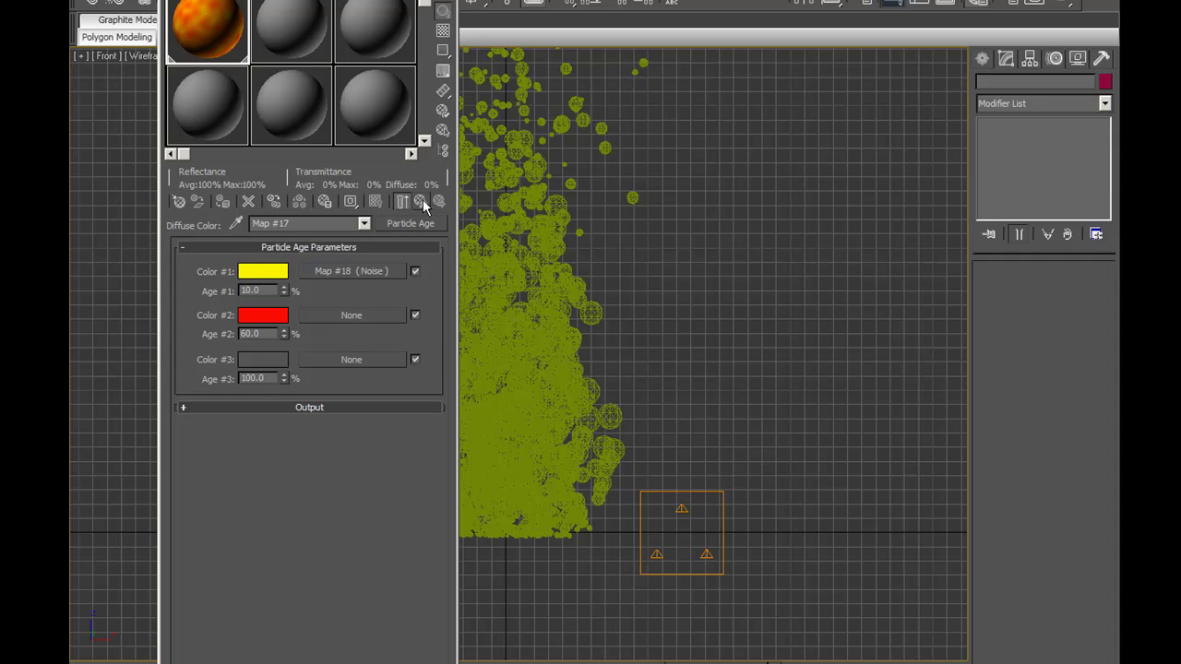
pyautogui.click(346, 317)
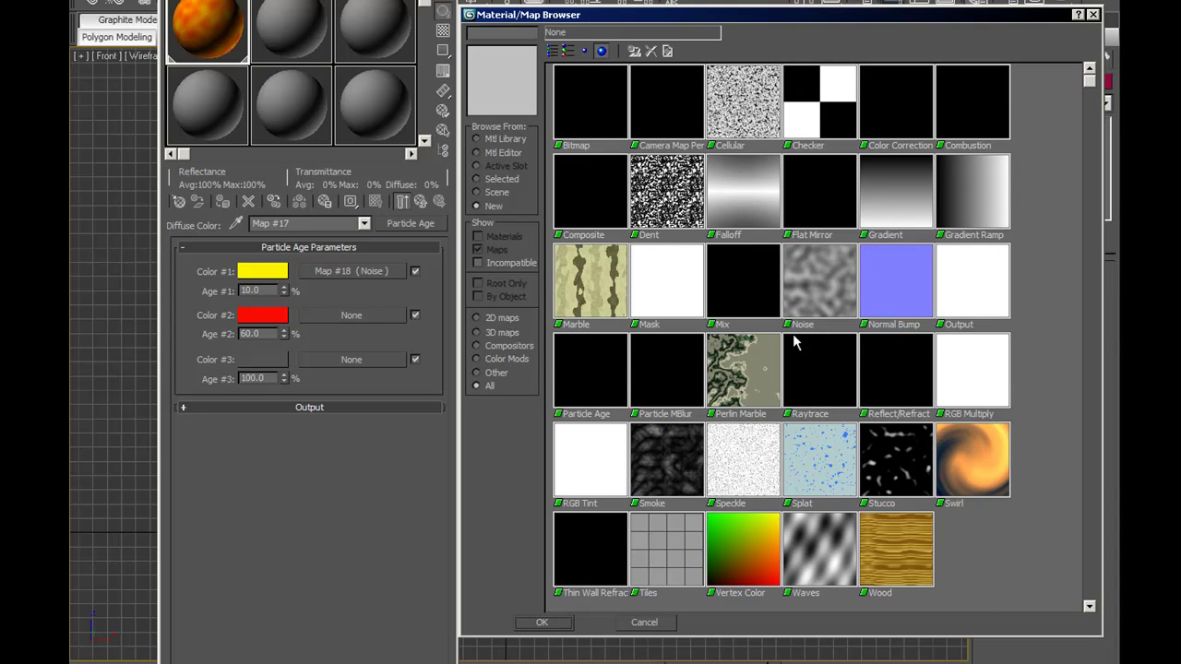
pyautogui.doubleClick(824, 290)
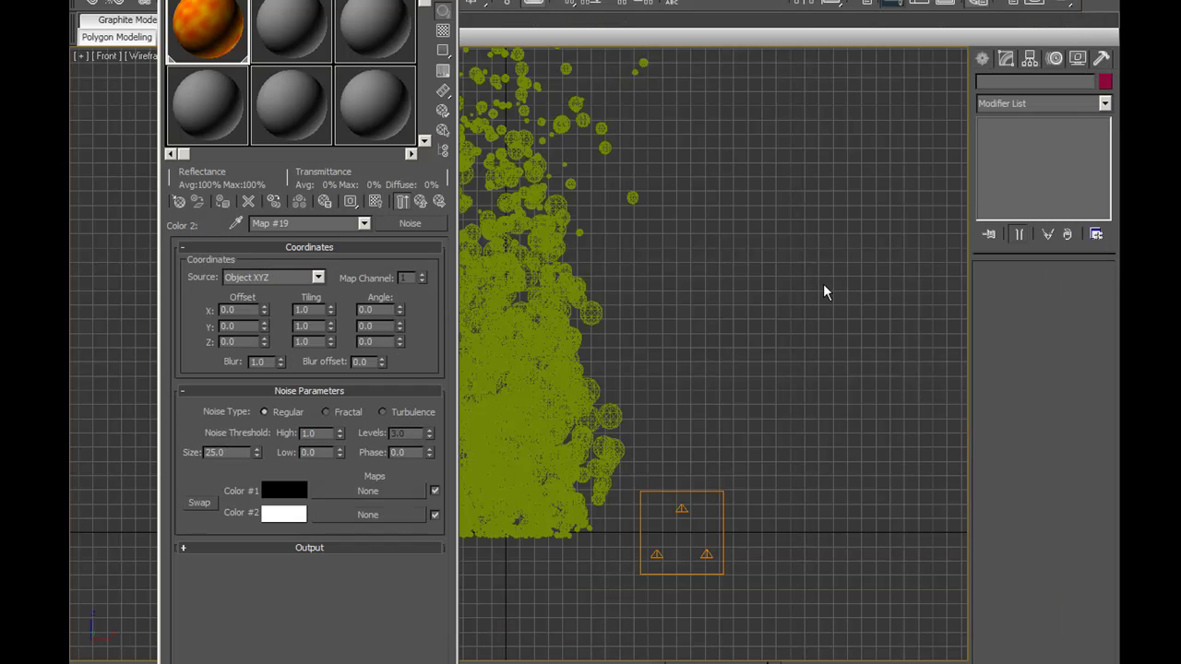
pyautogui.click(276, 495)
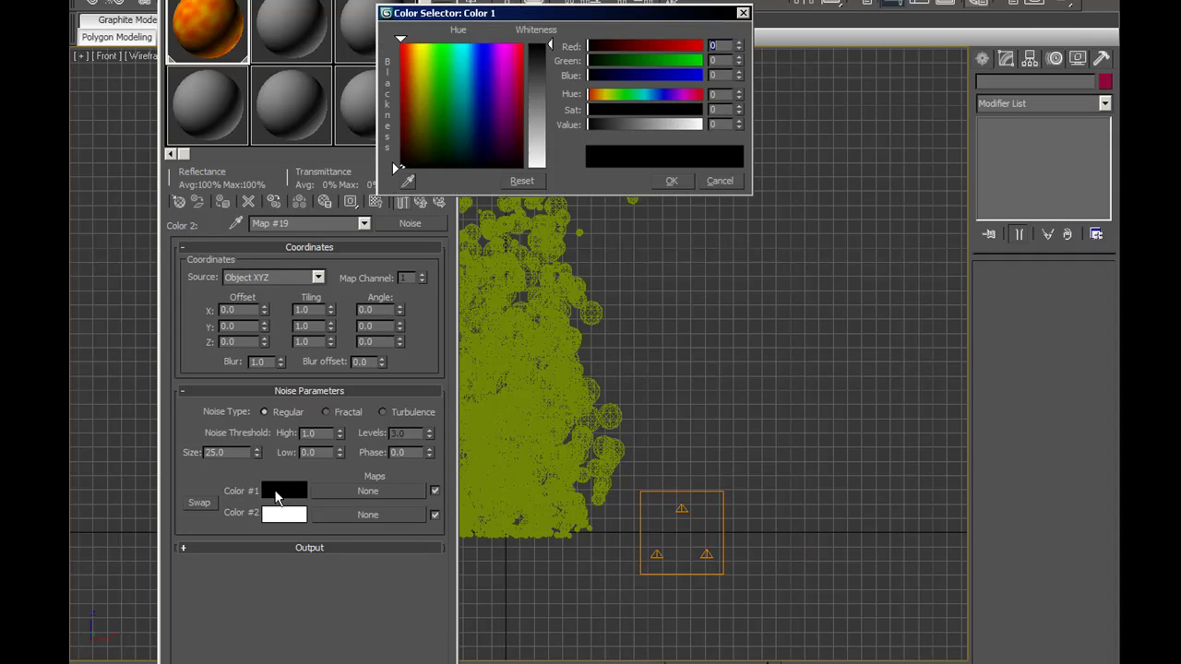
pyautogui.click(693, 45)
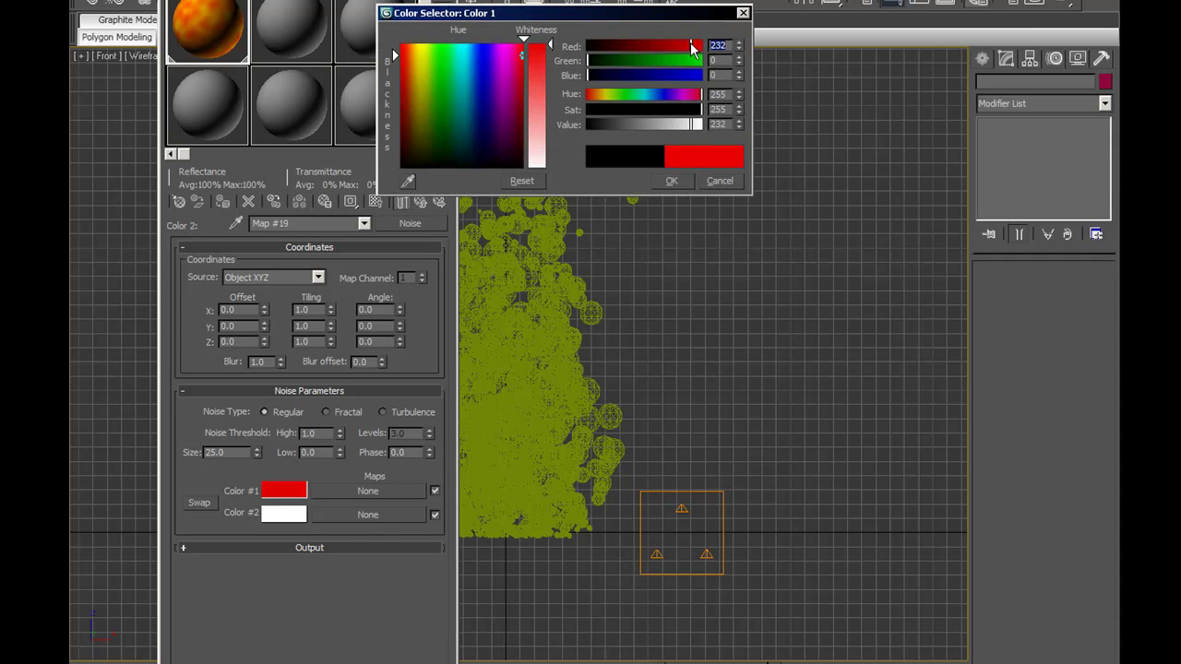
pyautogui.click(672, 181)
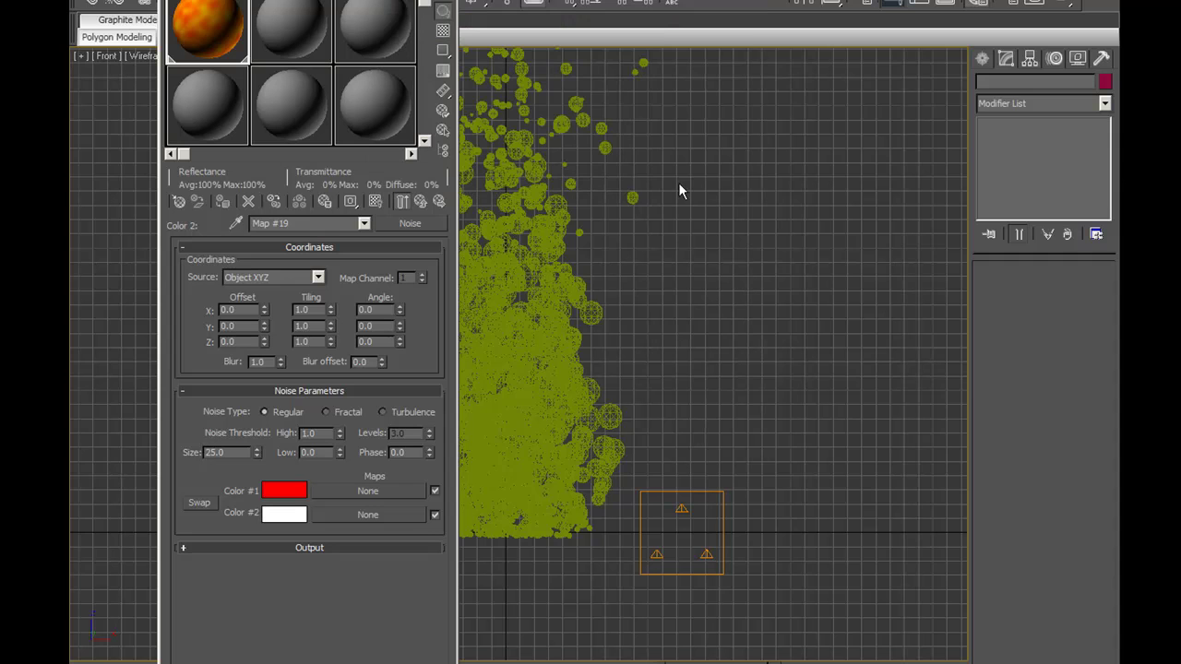
pyautogui.click(290, 518)
pyautogui.click(589, 75)
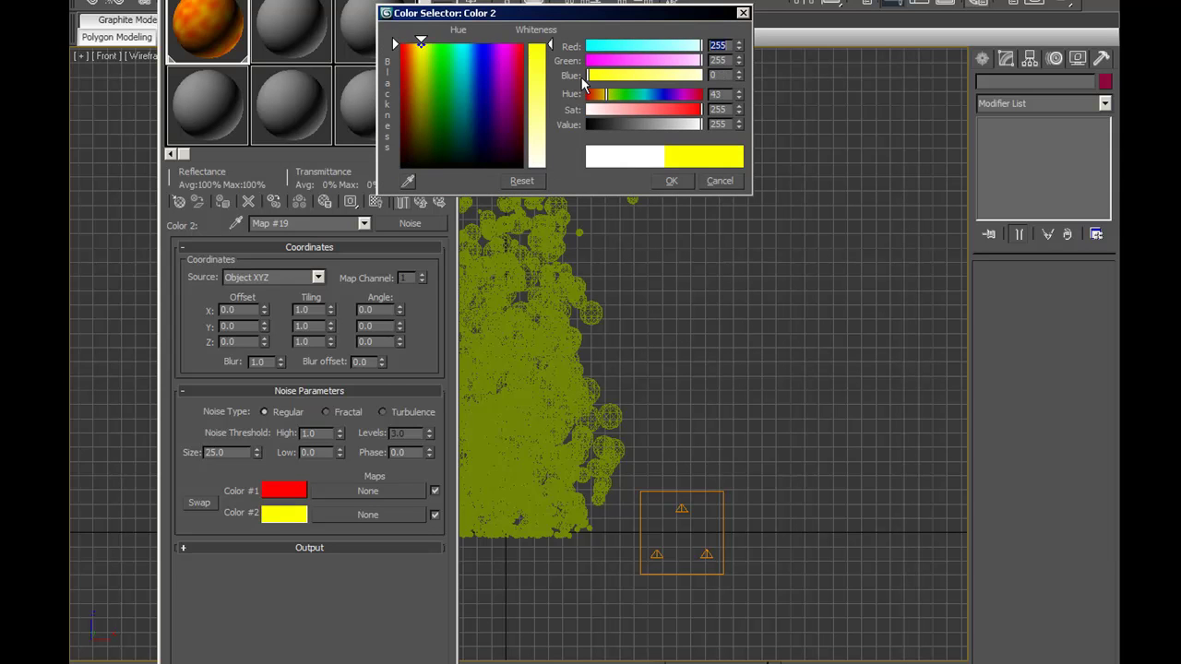
pyautogui.click(674, 181)
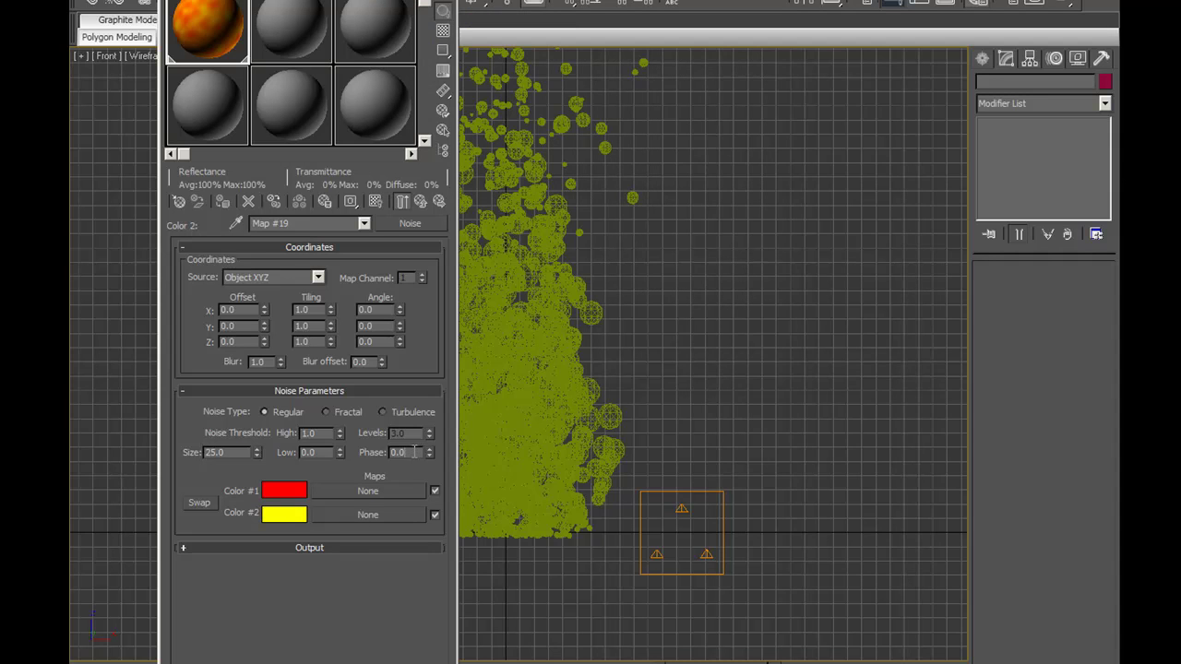
pyautogui.moveTo(414, 452); pyautogui.dragTo(376, 461)
pyautogui.write('20')
pyautogui.click(422, 203)
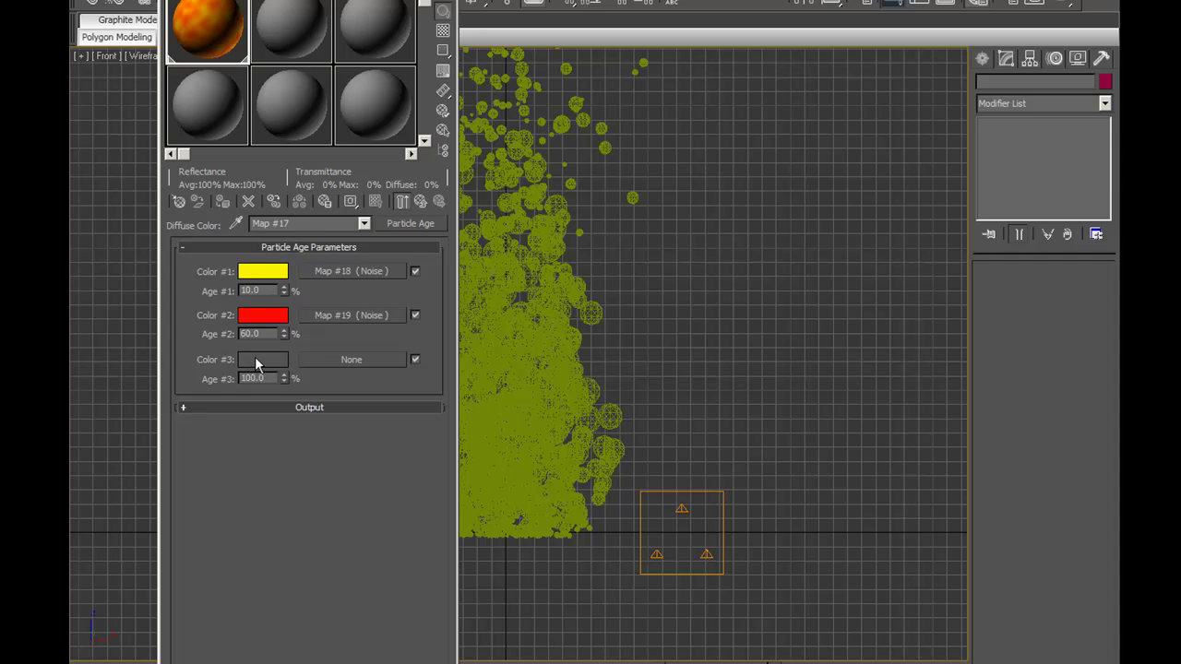
# - Enable self-illumination colour on 01 - Default and assign it a Particle Age map
pyautogui.click(423, 206)
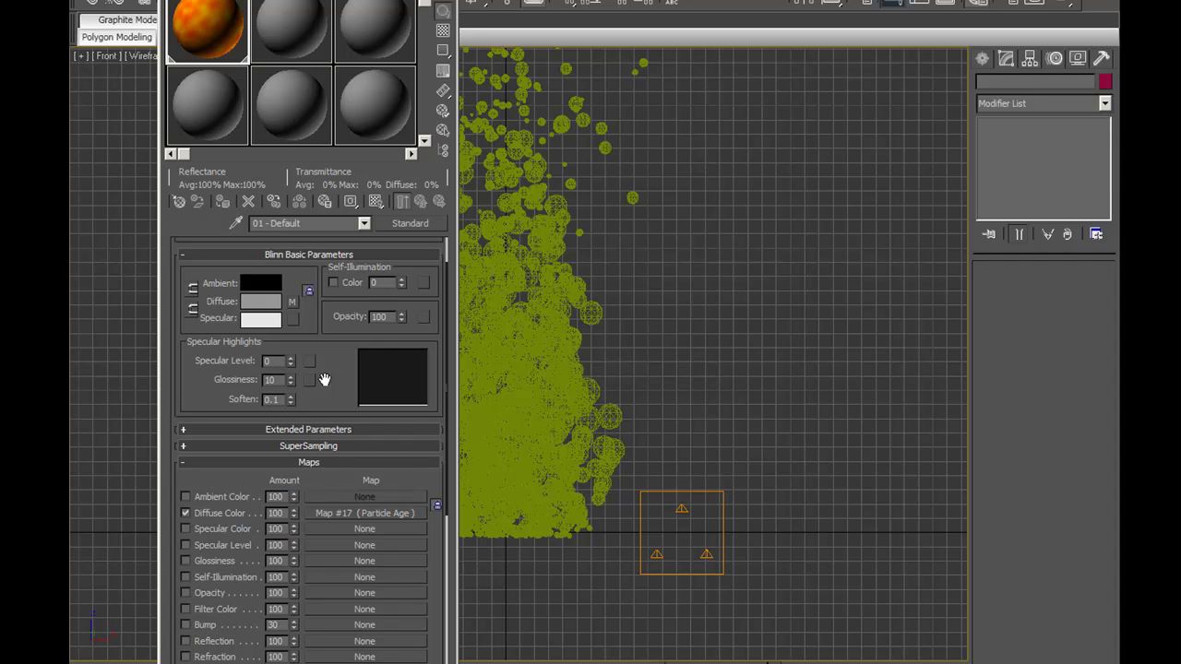
pyautogui.click(333, 283)
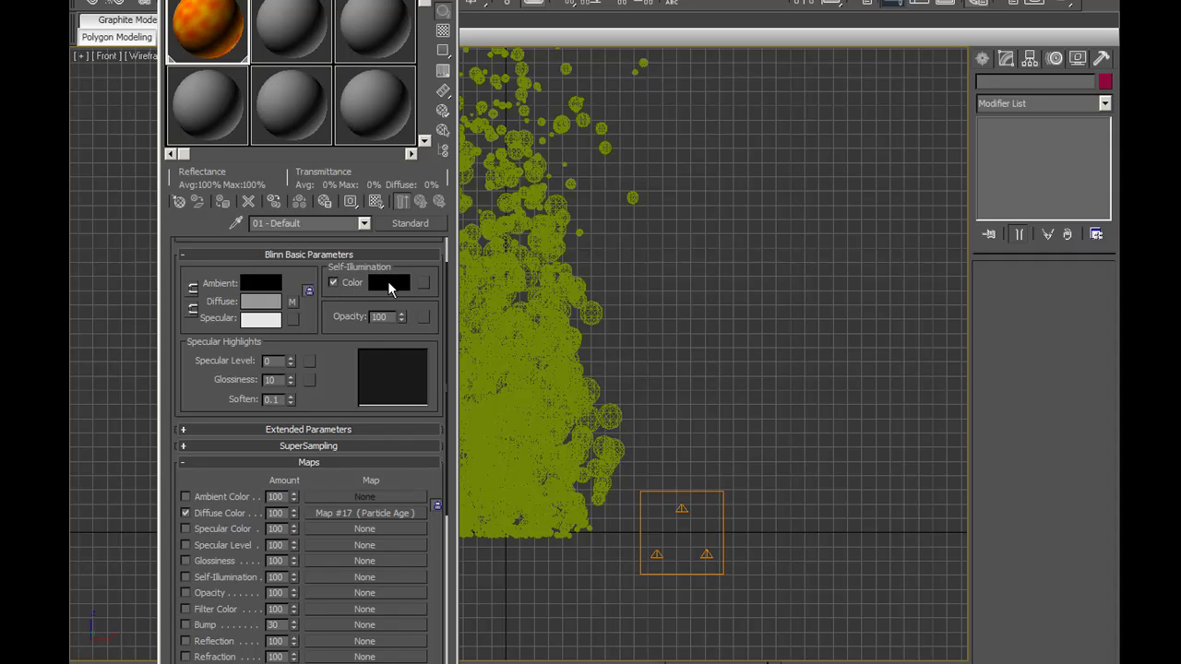
pyautogui.click(423, 283)
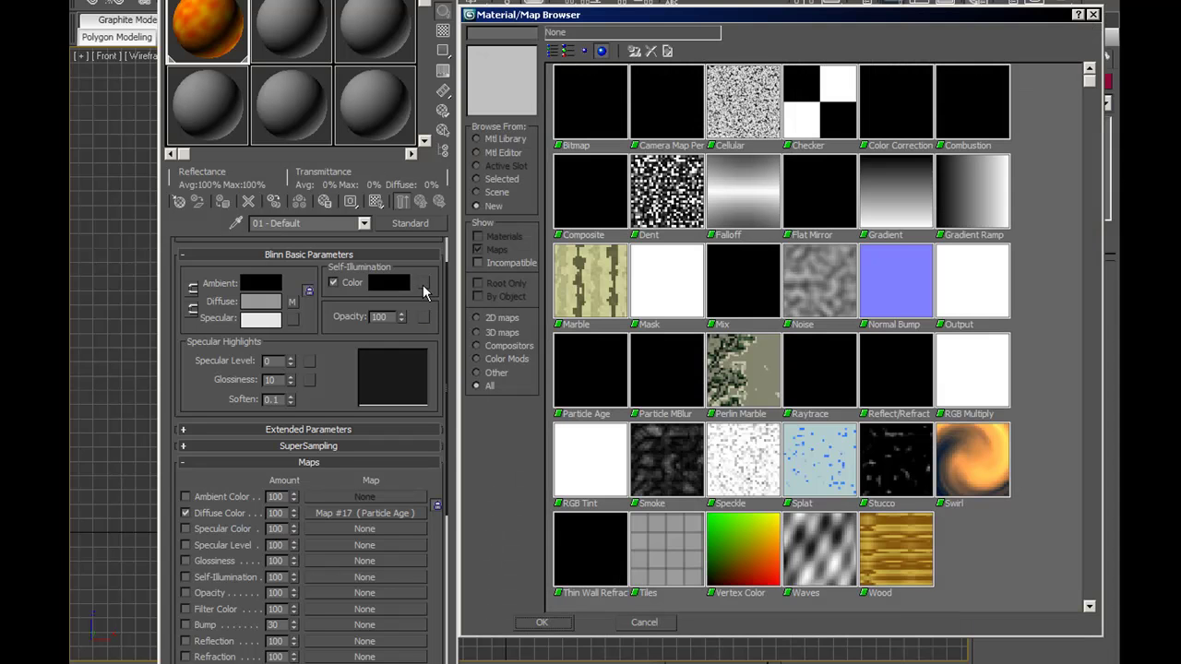
pyautogui.doubleClick(592, 369)
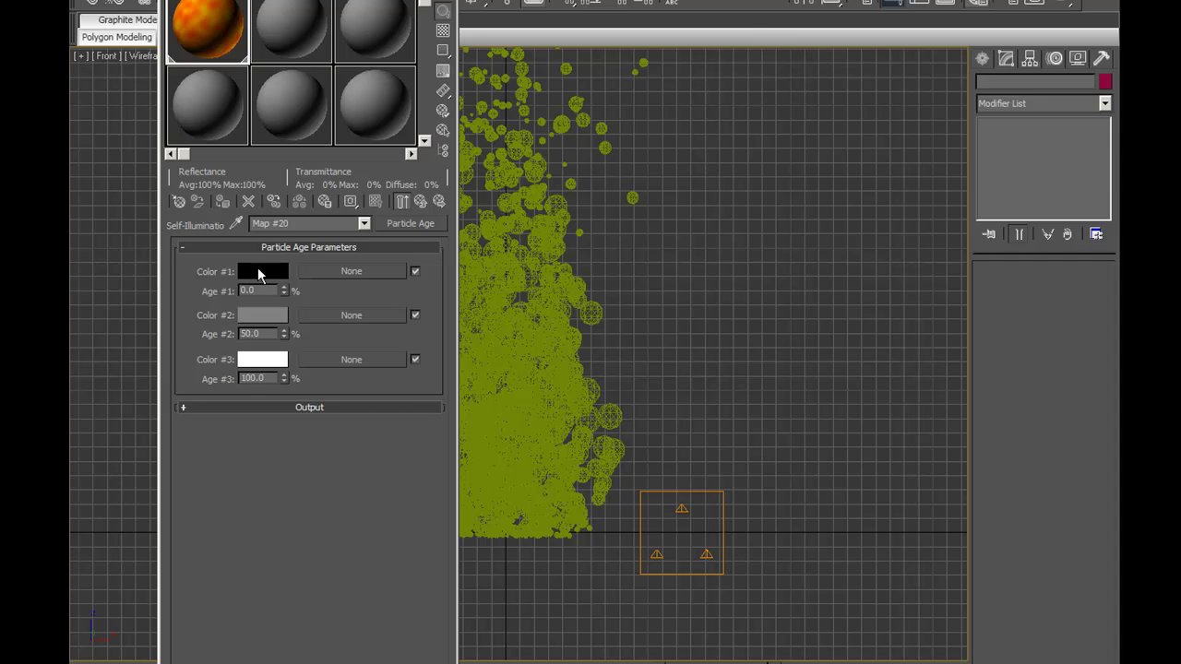
# - Set the self-illumination Color #1 to yellow with Age #1 at 10
pyautogui.click(265, 273)
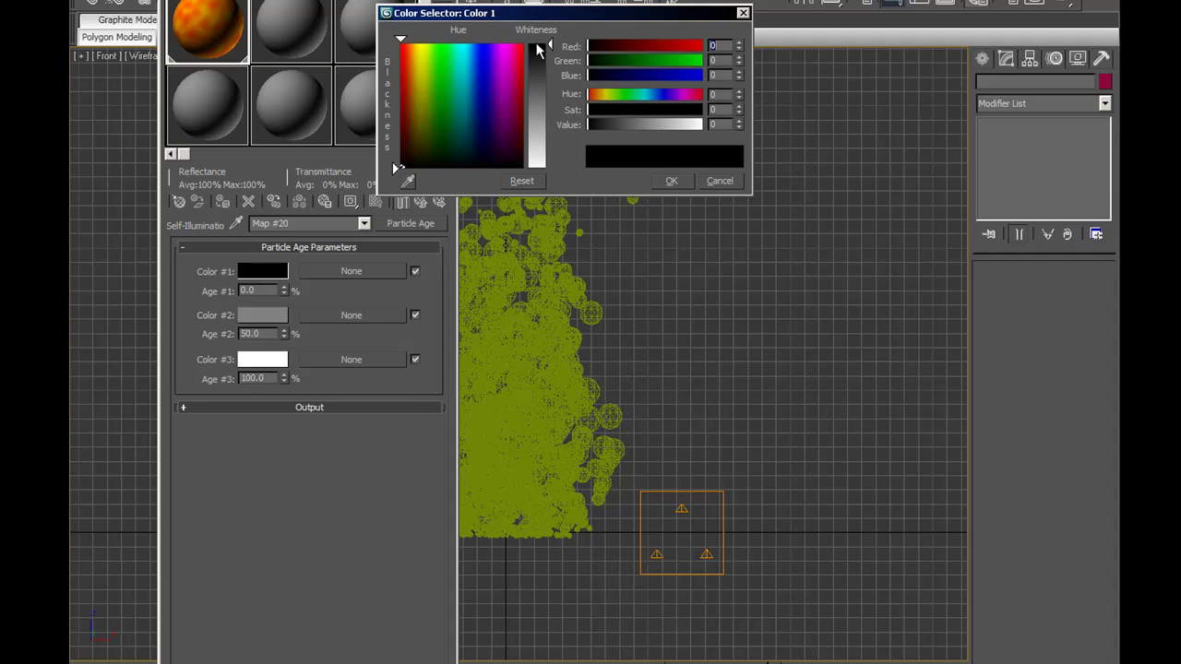
pyautogui.click(421, 44)
pyautogui.moveTo(420, 45); pyautogui.dragTo(419, 42)
pyautogui.click(668, 181)
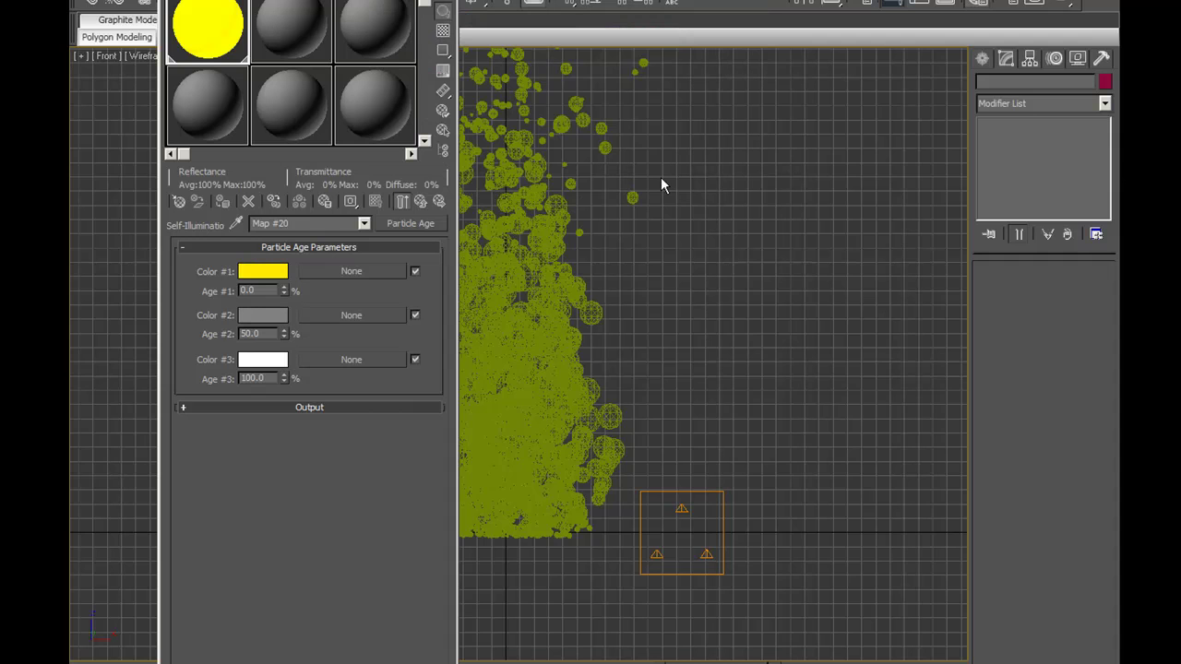
pyautogui.doubleClick(268, 291)
pyautogui.write('10')
# - Set Color #2 to pure red with Age #2 at 70
pyautogui.click(282, 320)
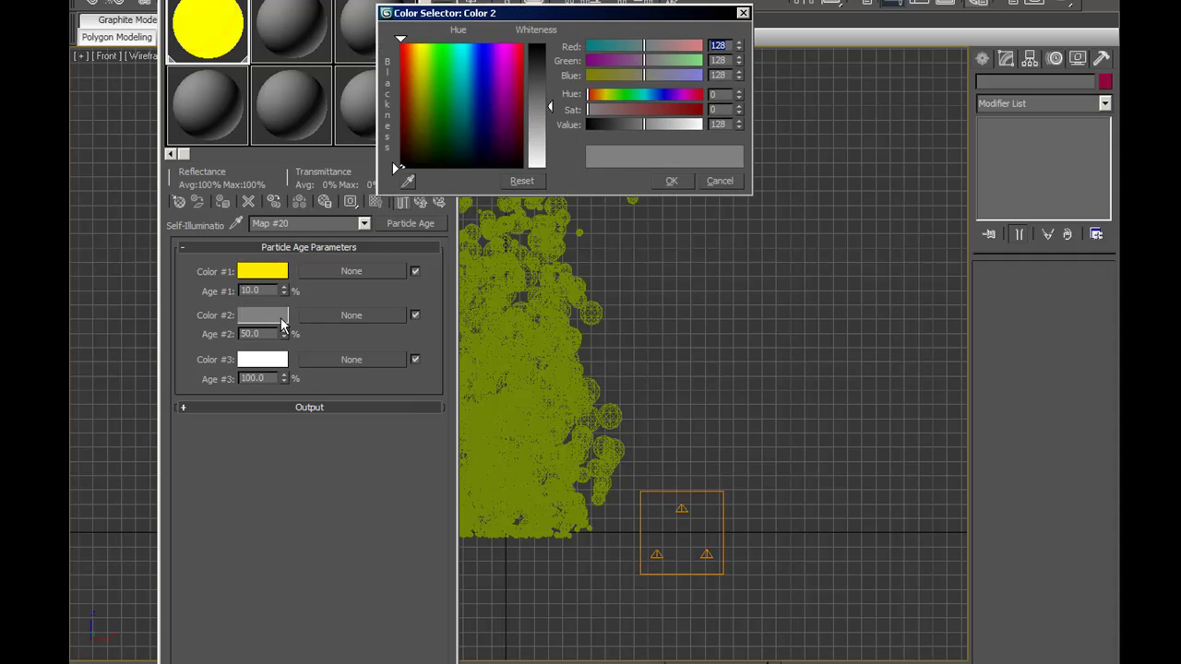
pyautogui.moveTo(682, 111); pyautogui.dragTo(706, 111)
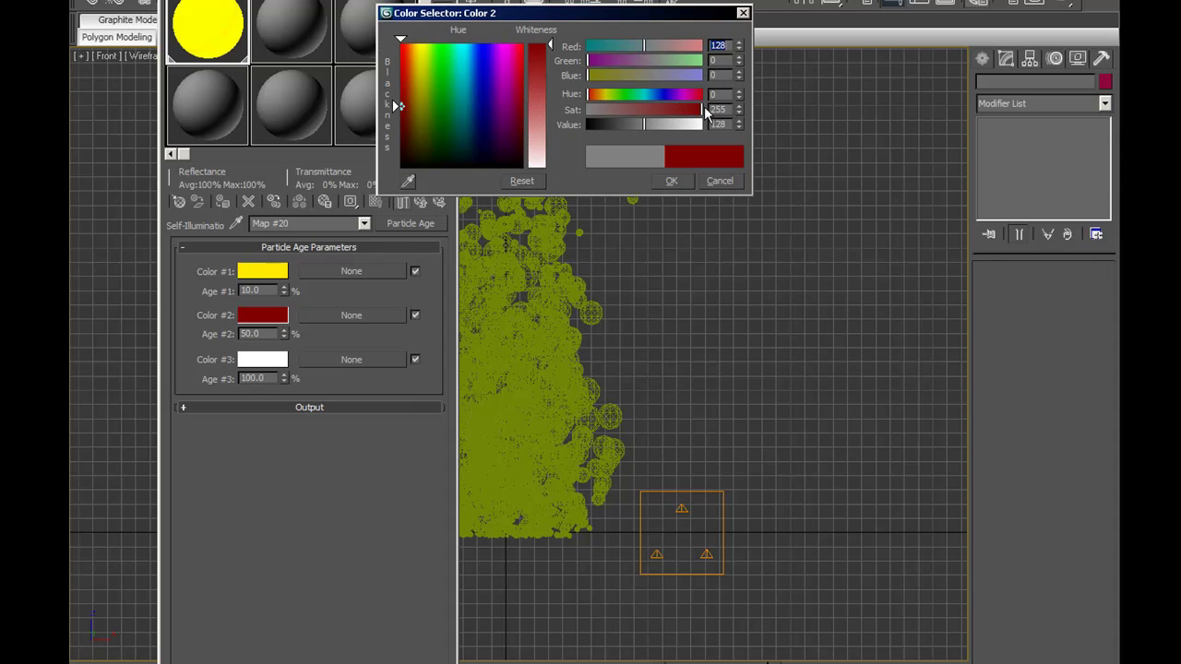
pyautogui.click(400, 43)
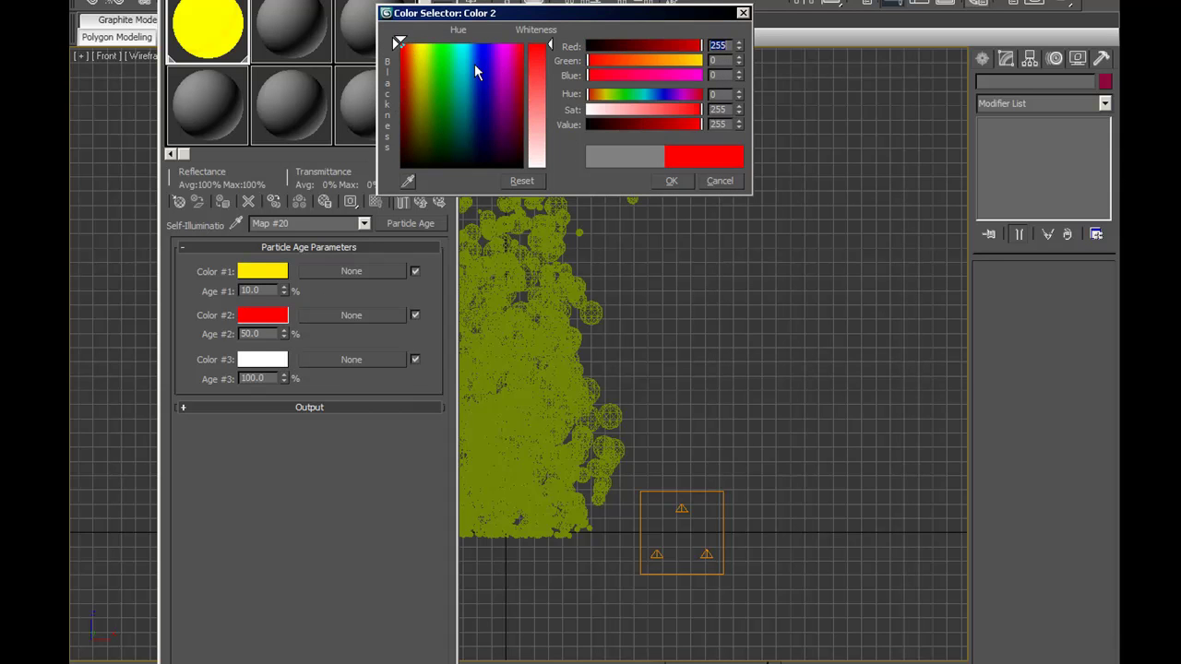
pyautogui.click(669, 182)
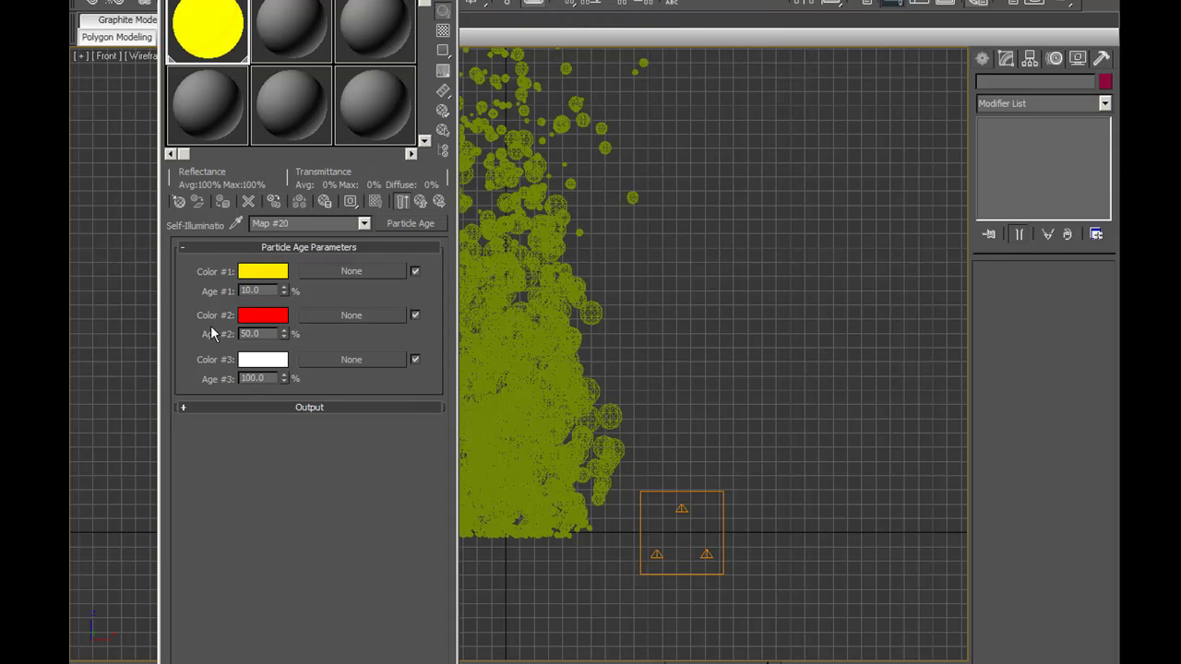
pyautogui.moveTo(264, 334); pyautogui.dragTo(187, 336)
pyautogui.write('70')
# - Set Color #3 to black with Age #3 at 80
pyautogui.click(242, 364)
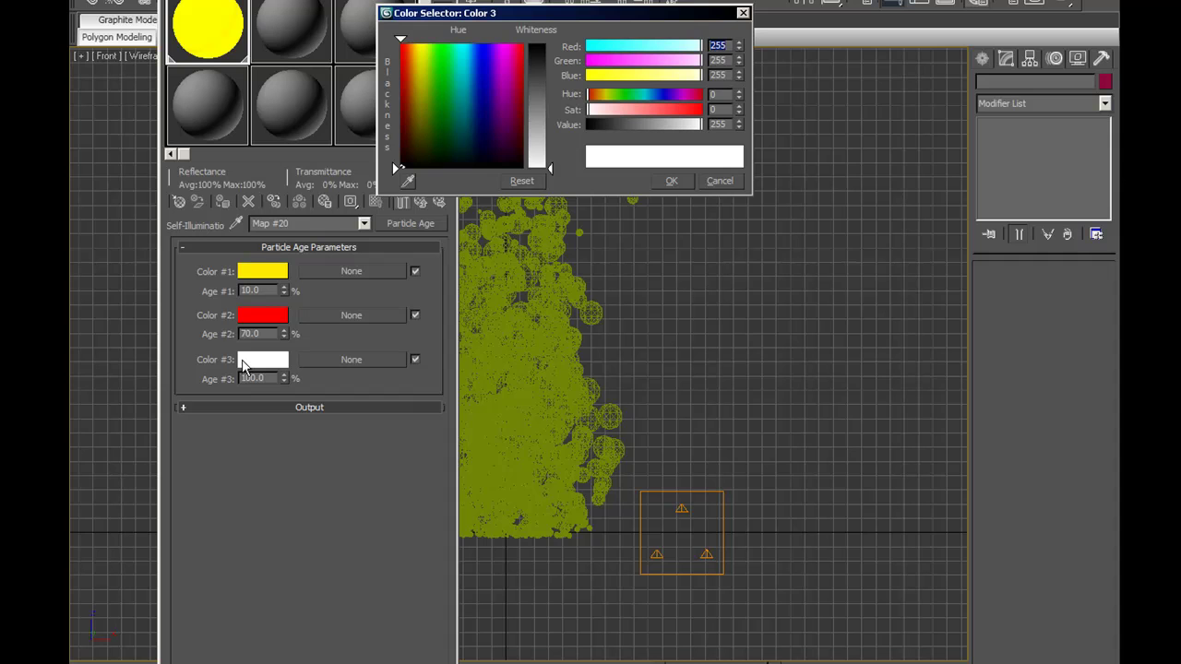
pyautogui.moveTo(551, 170); pyautogui.dragTo(551, 44)
pyautogui.click(268, 378)
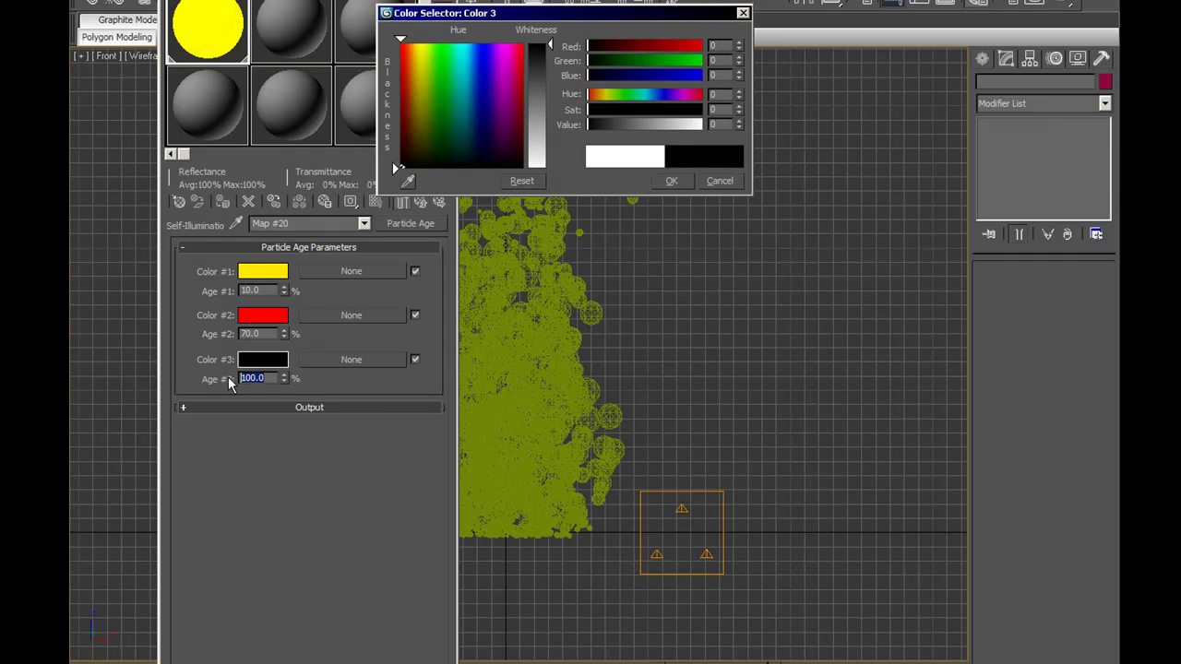
pyautogui.write('80')
pyautogui.click(684, 181)
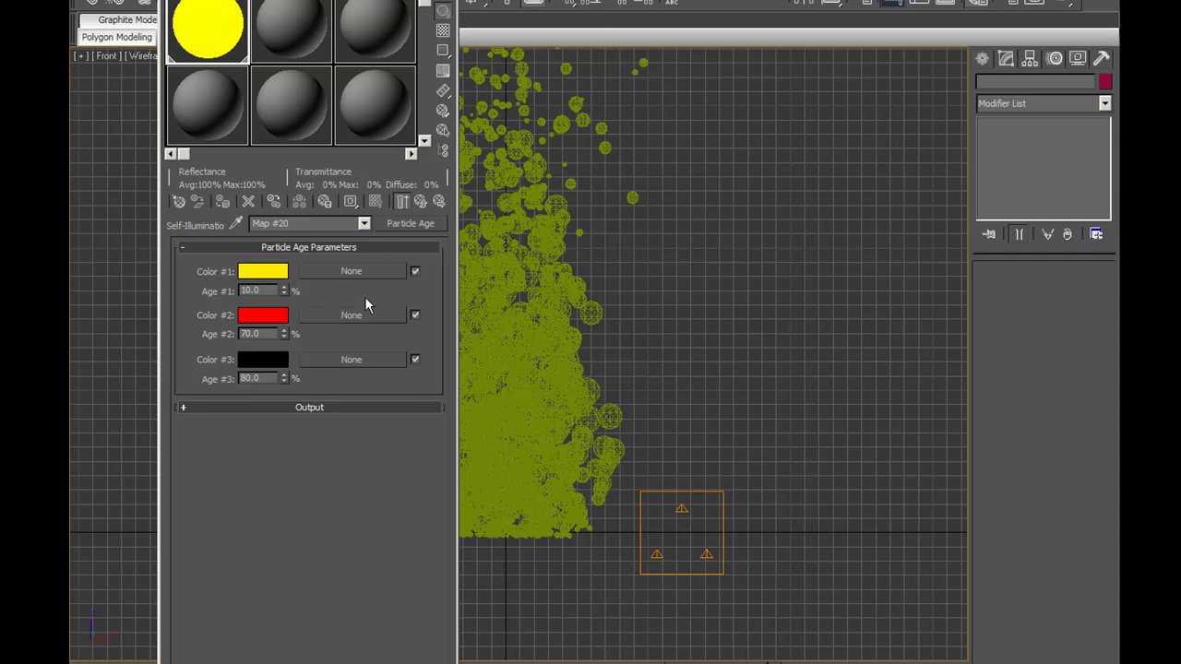
# - Put a Noise map in the first age colour and set its Color #1 to pale yellow
pyautogui.click(346, 272)
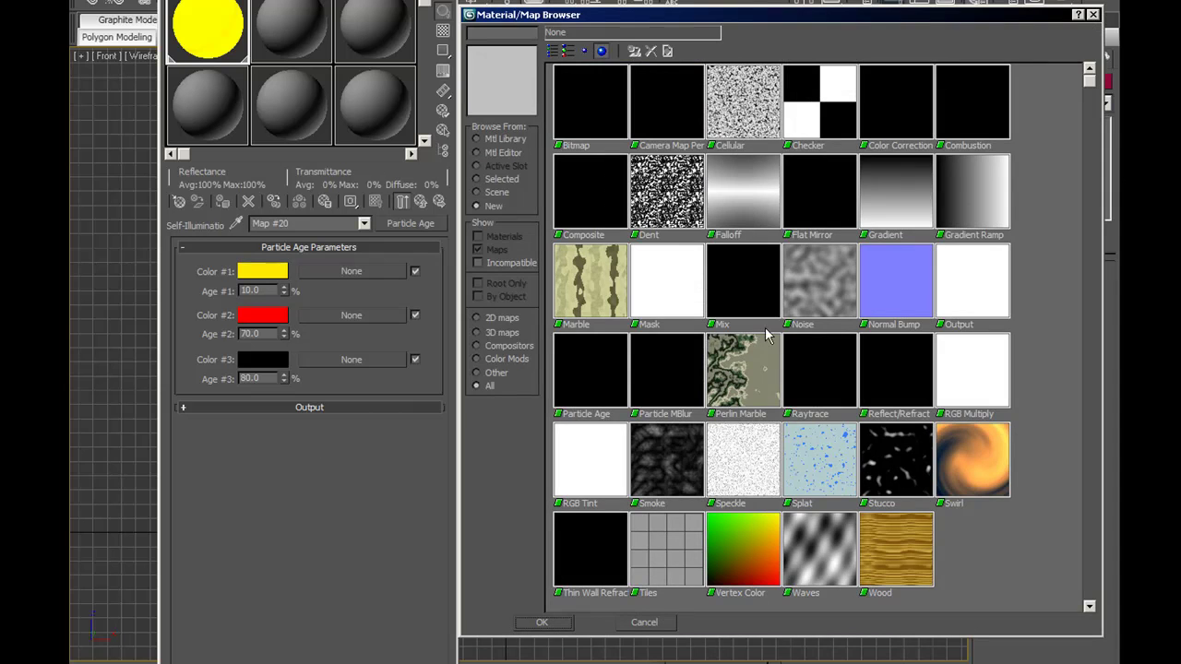
pyautogui.doubleClick(835, 290)
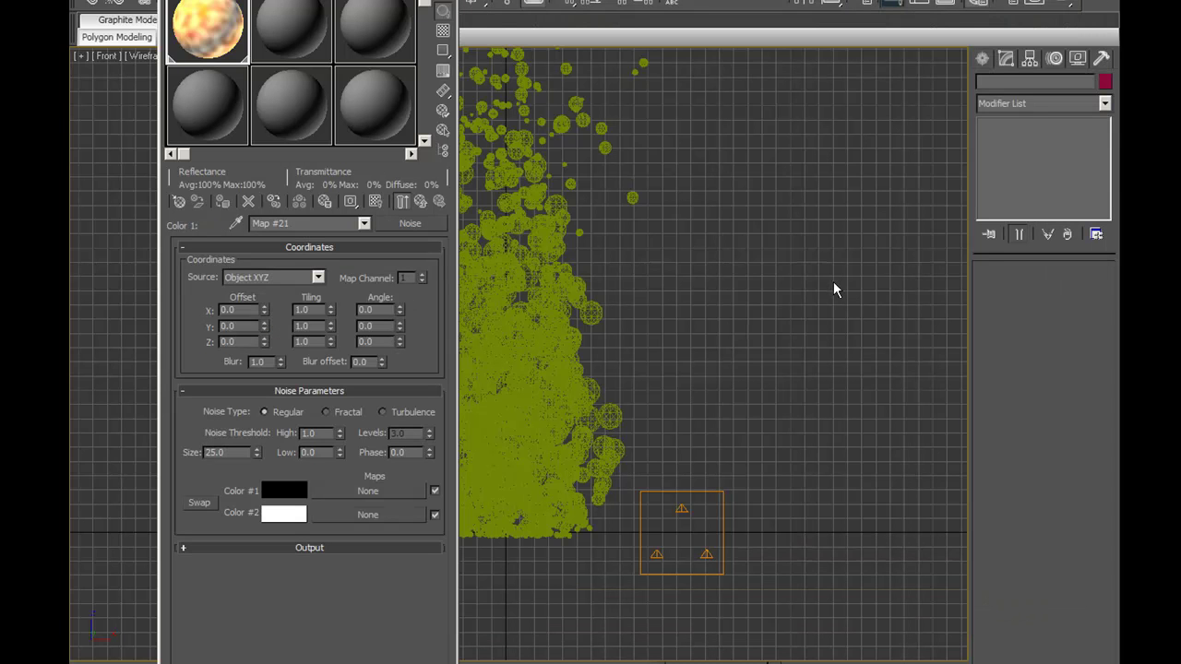
pyautogui.click(281, 497)
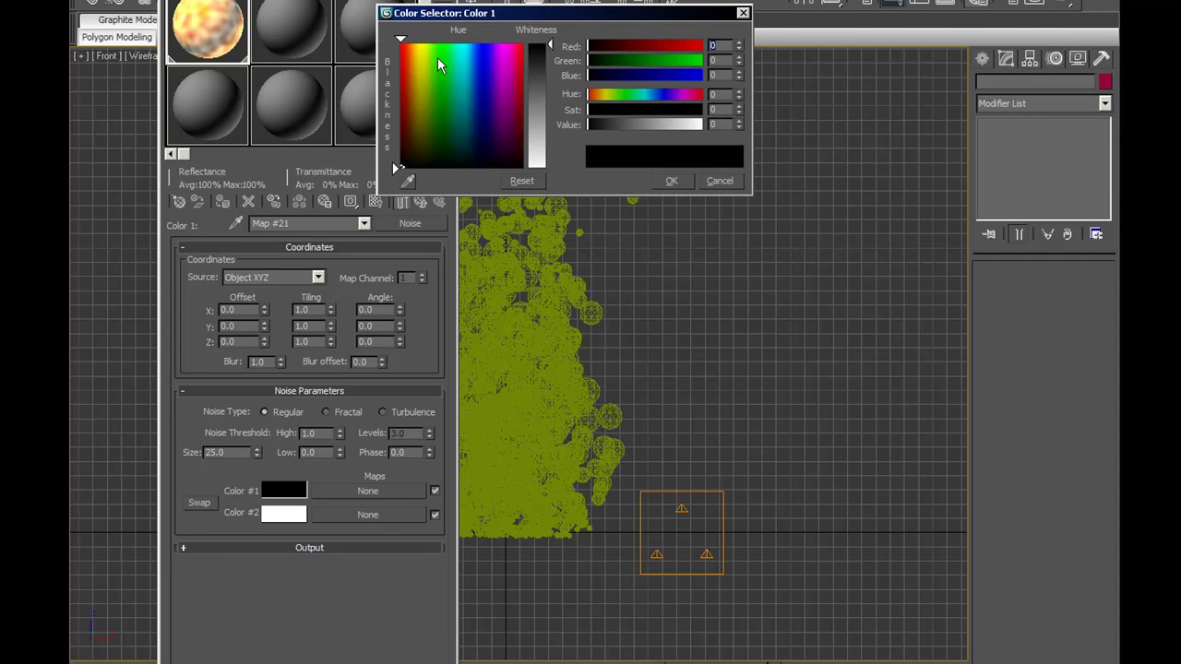
pyautogui.click(413, 48)
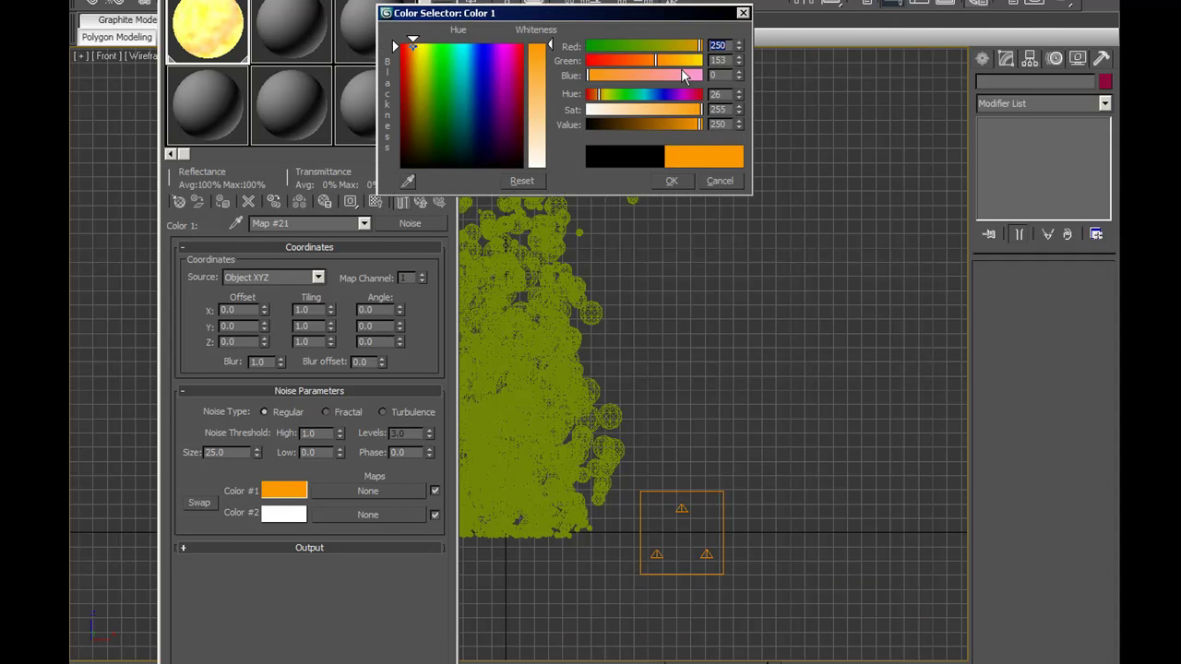
pyautogui.click(420, 47)
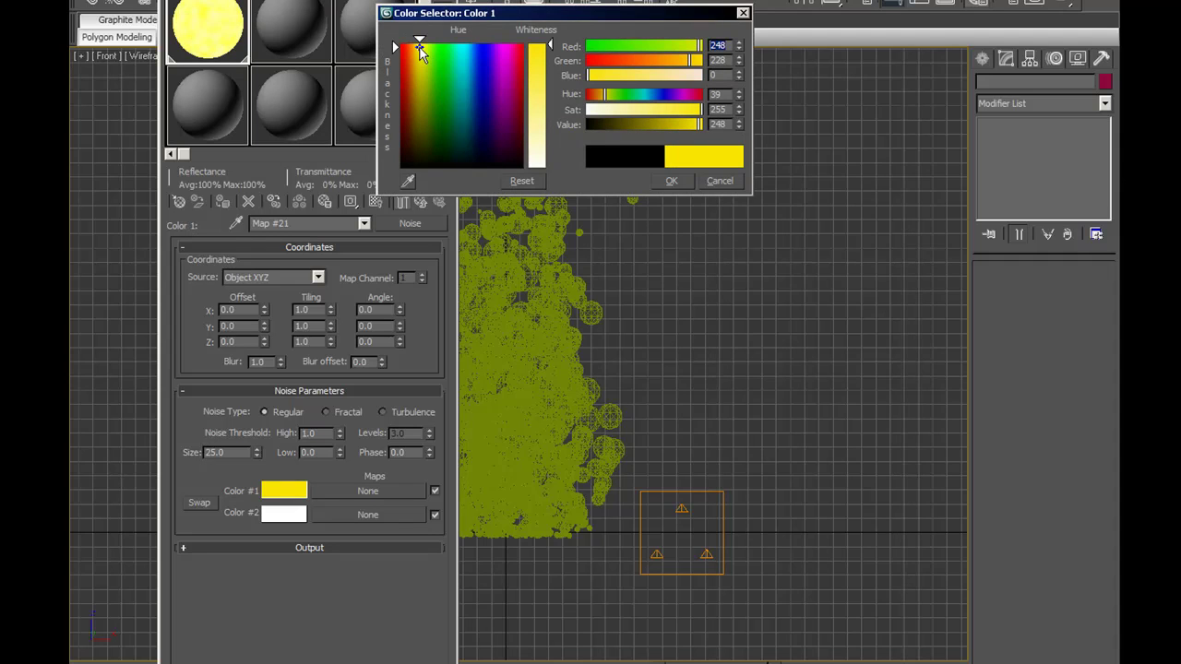
pyautogui.moveTo(552, 46); pyautogui.dragTo(550, 111)
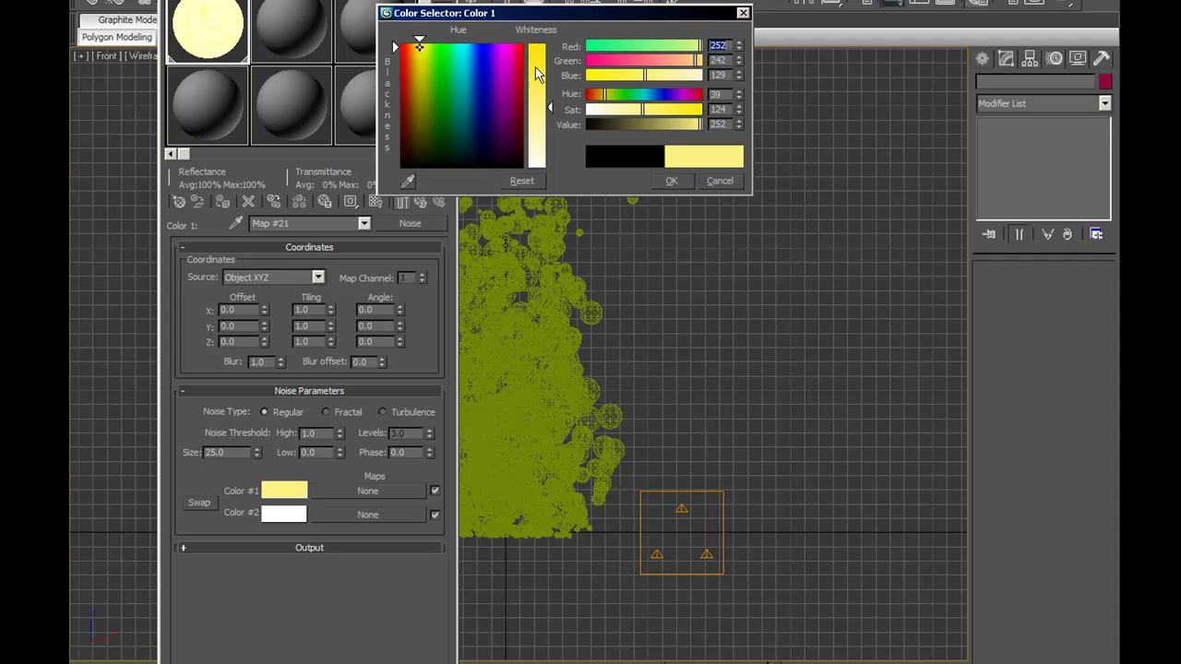
pyautogui.click(672, 181)
# - Set the Noise's Color #2 to yellow and select its Phase value for editing
pyautogui.click(287, 517)
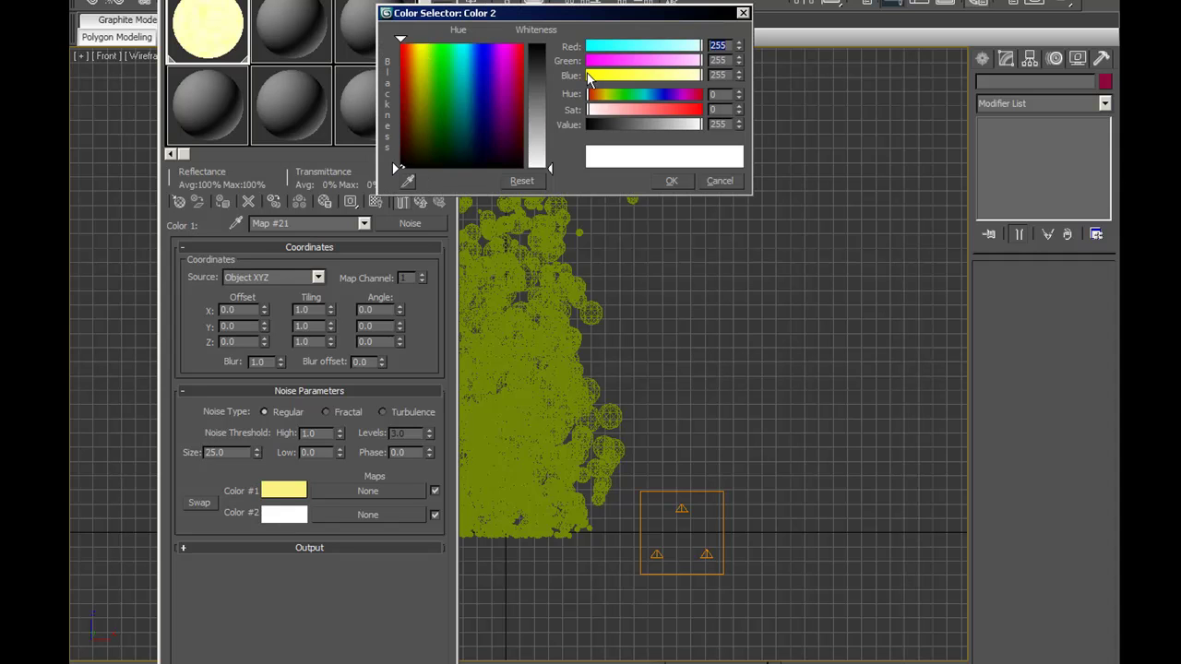
pyautogui.click(422, 46)
pyautogui.click(672, 182)
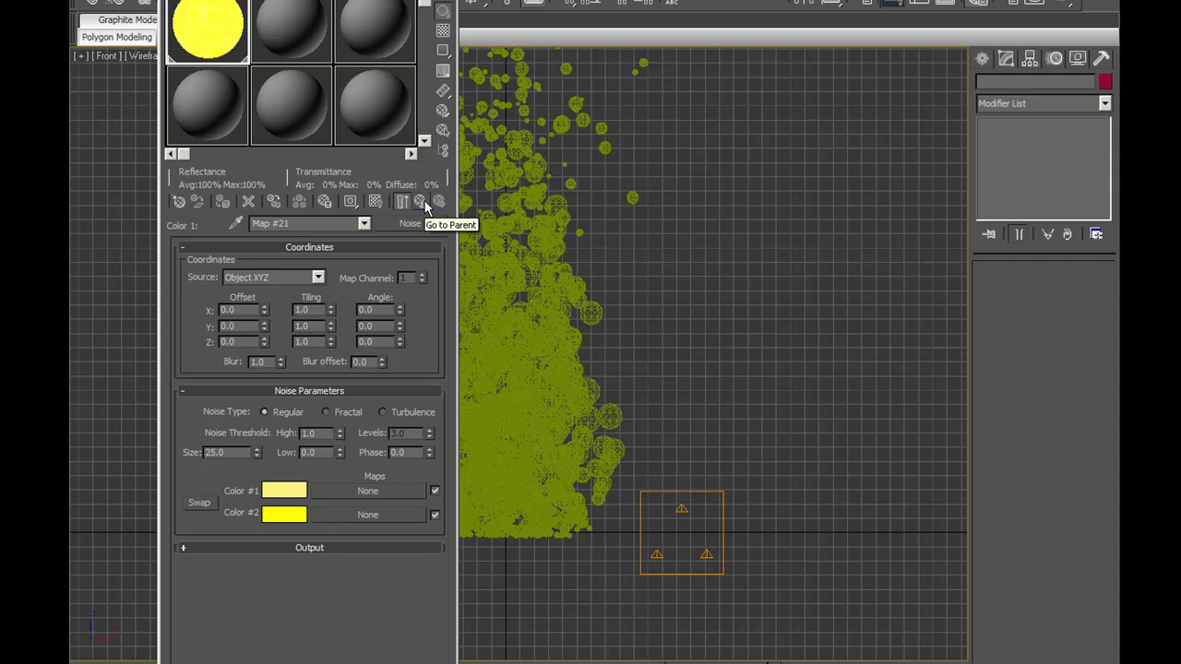
pyautogui.doubleClick(411, 453)
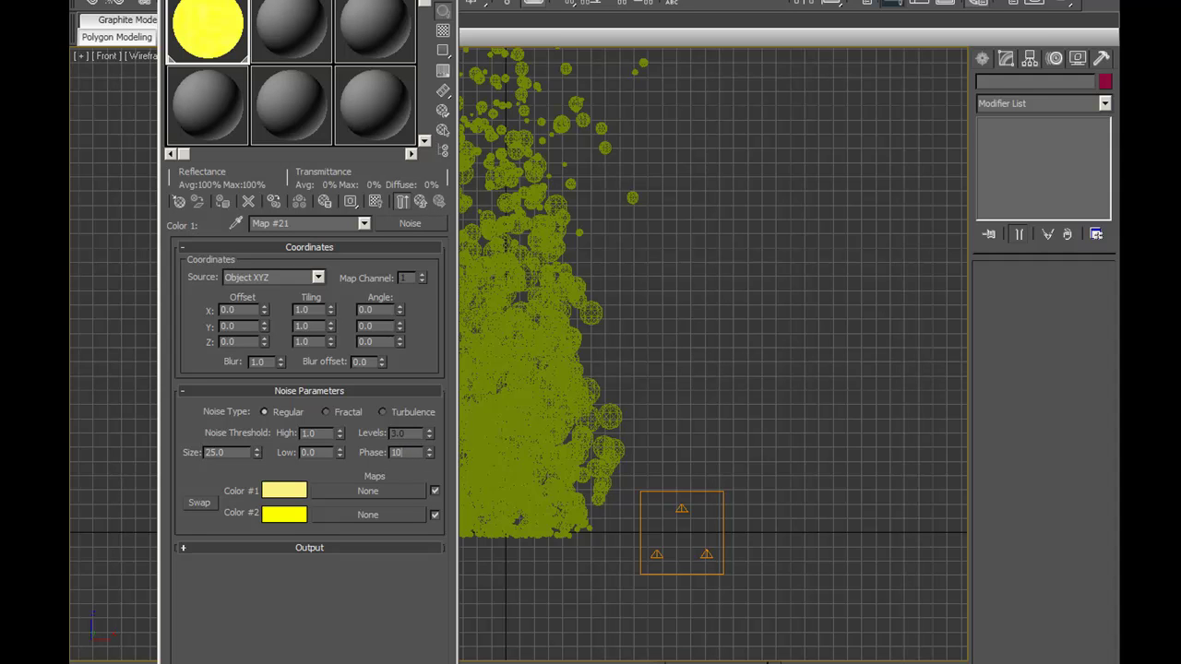
# - Back in the Particle Age map, assign a new Noise map to the second age colour
pyautogui.click(420, 202)
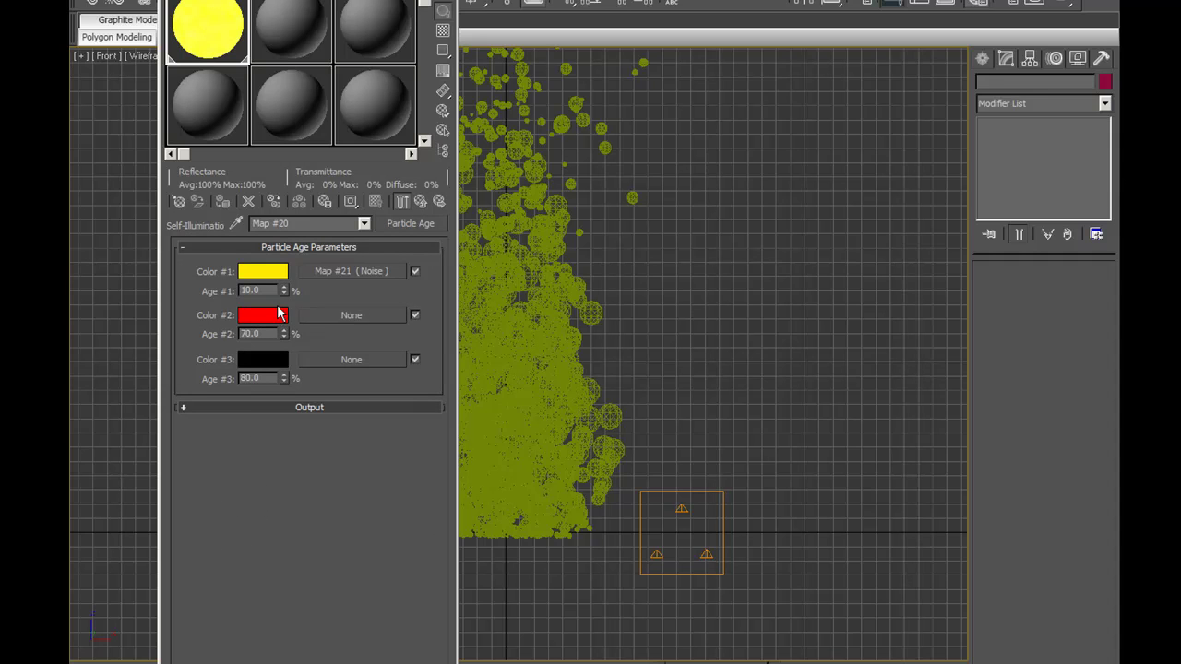
pyautogui.click(354, 316)
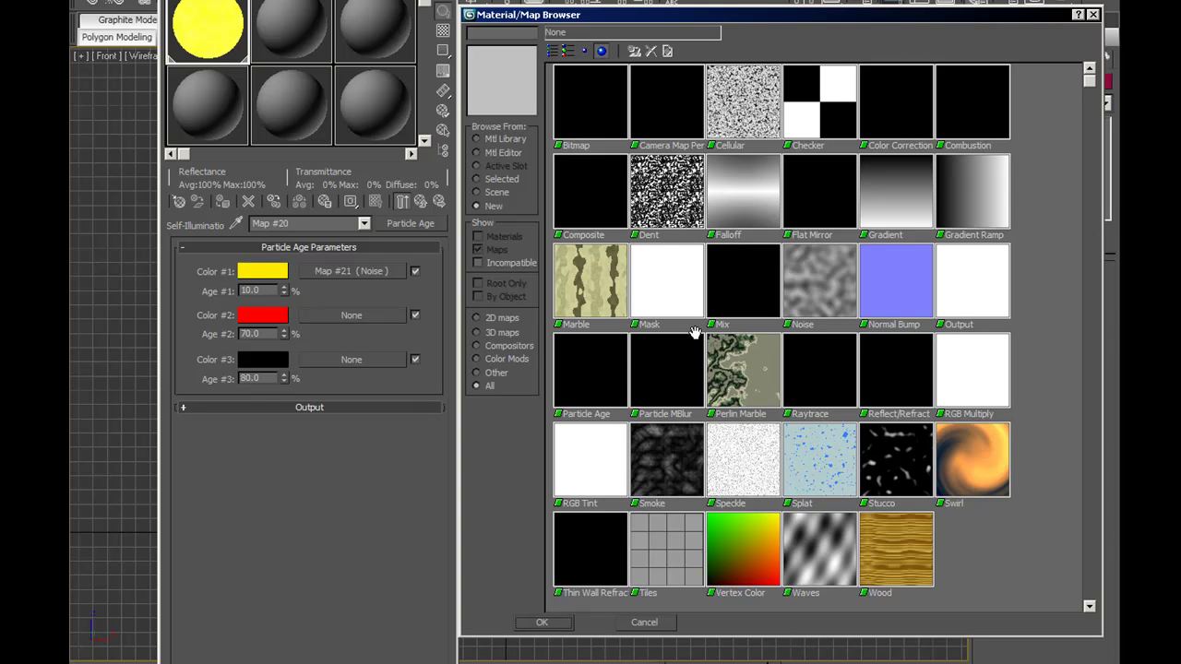
pyautogui.doubleClick(787, 304)
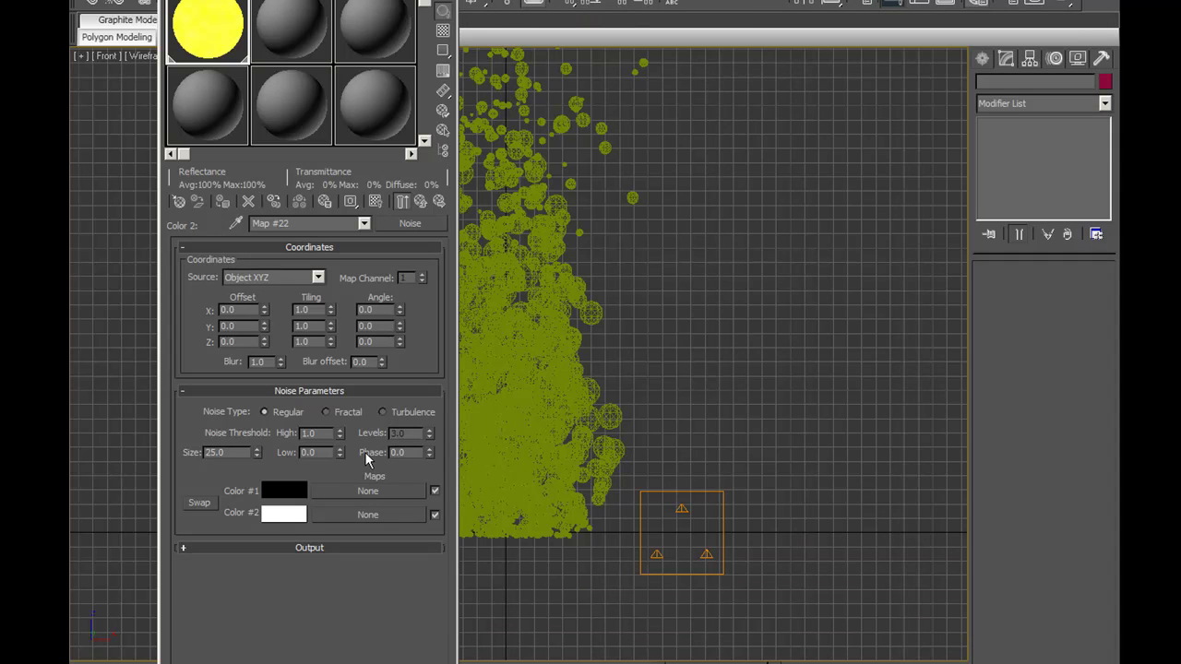
# - Set the new Noise to blend red (Color #1) with yellow (Color #2), phase 10
pyautogui.click(293, 495)
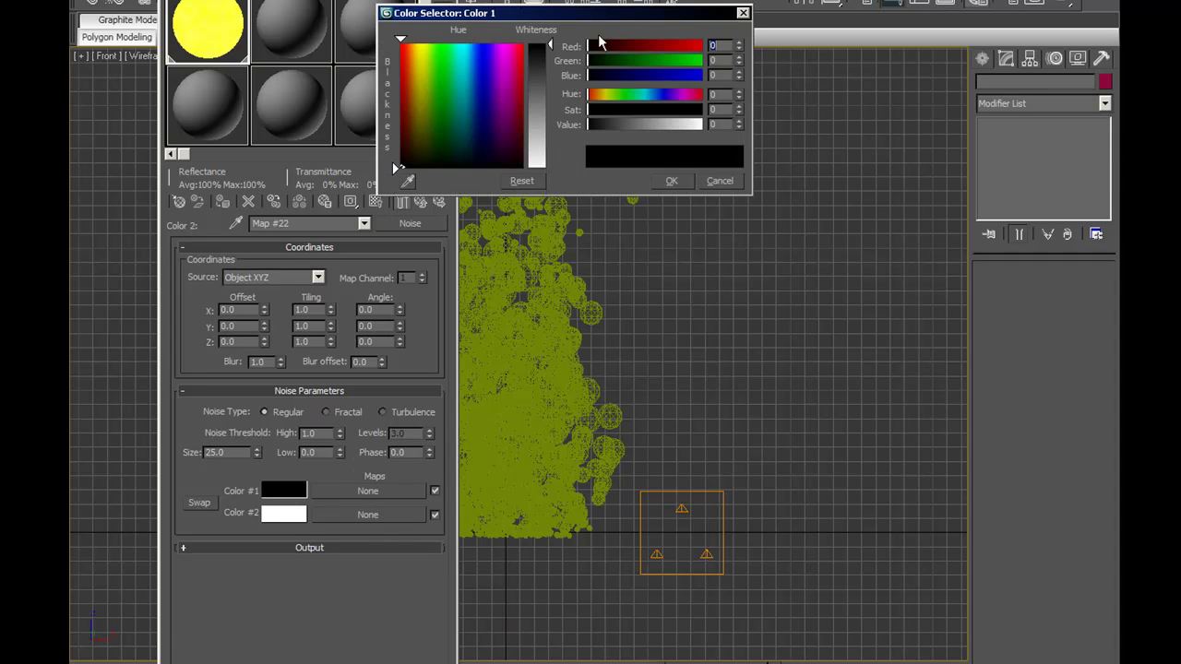
pyautogui.click(698, 44)
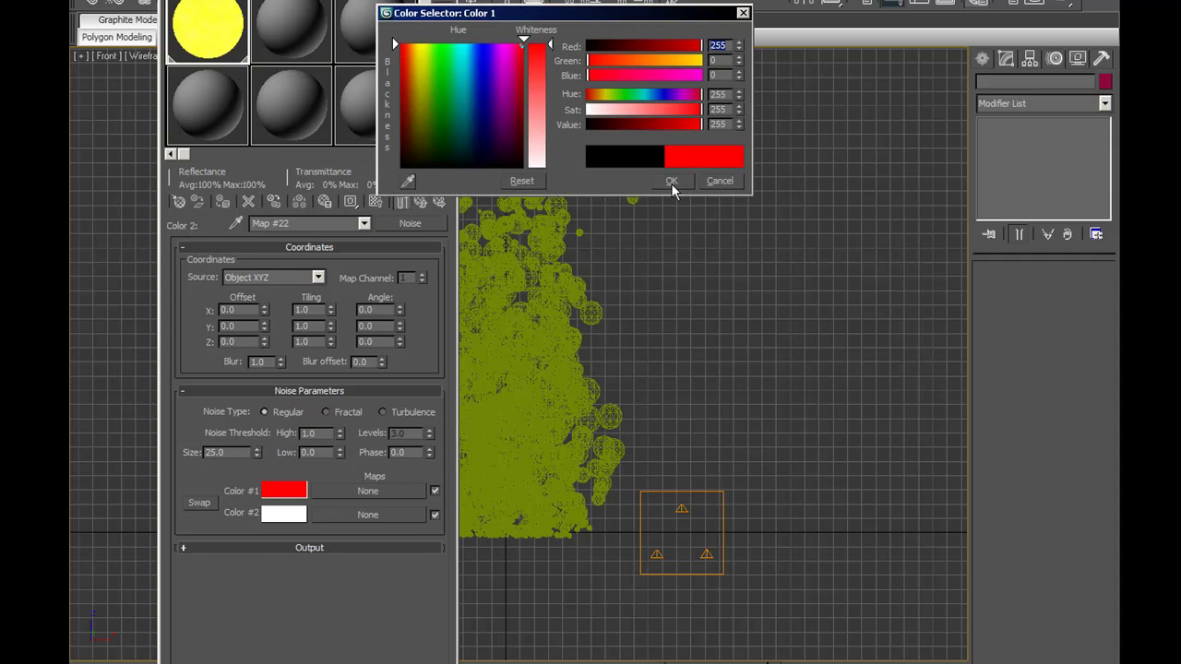
pyautogui.click(672, 182)
pyautogui.click(296, 515)
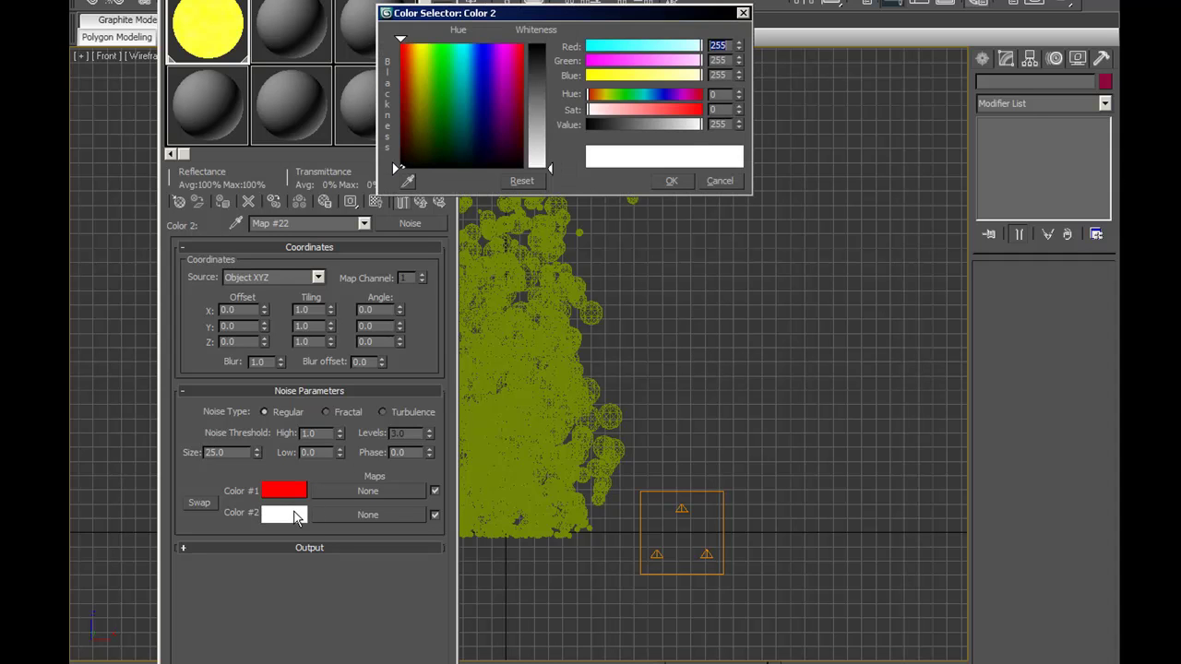
pyautogui.moveTo(606, 76); pyautogui.dragTo(561, 79)
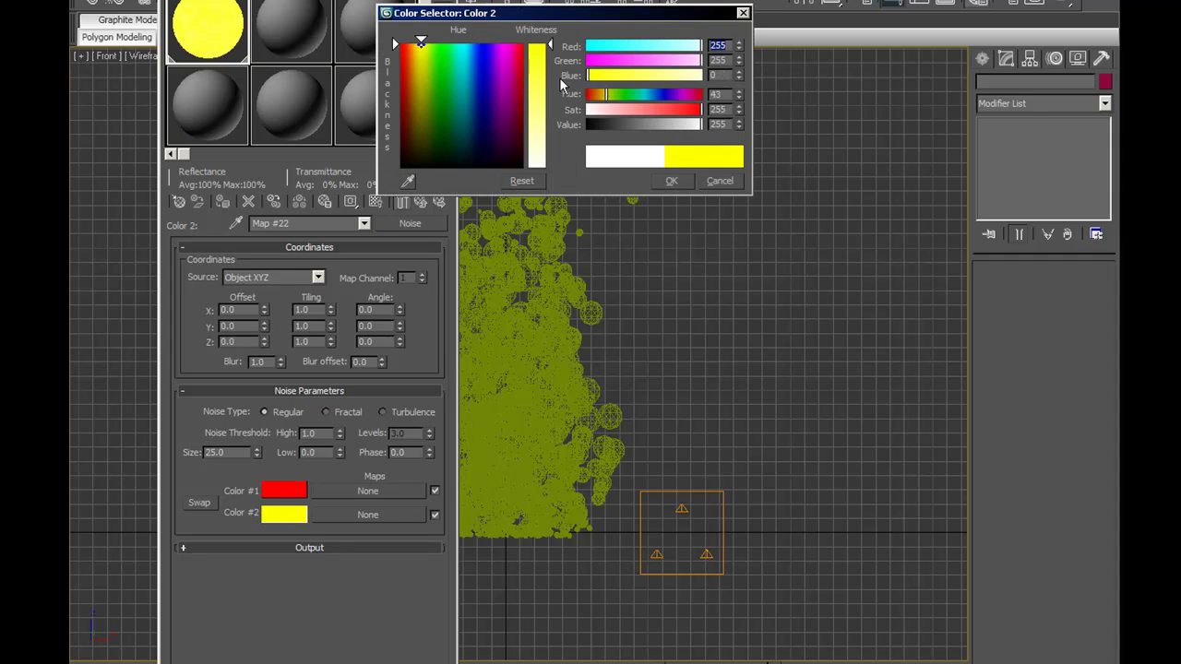
pyautogui.click(671, 181)
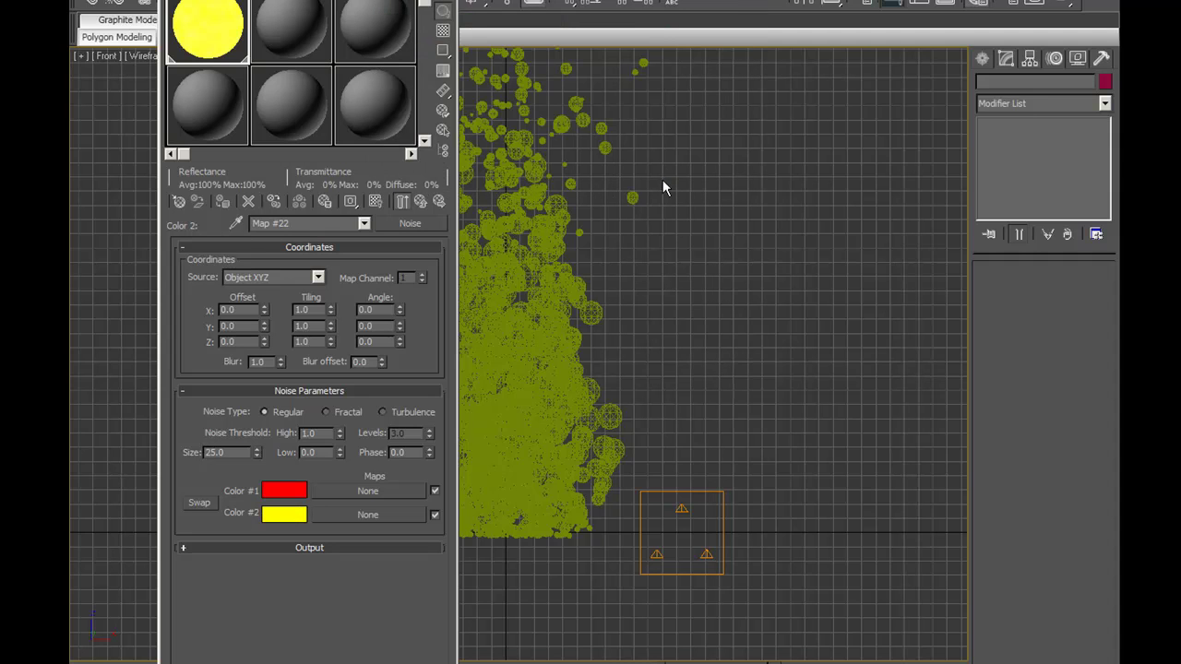
pyautogui.doubleClick(411, 452)
pyautogui.write('10')
# - Commit phase 10 on the red-and-yellow Noise Map #22
pyautogui.click(412, 453)
# - Return to the bubble material's top level and assign a Particle Age map to Opacity
pyautogui.click(421, 203)
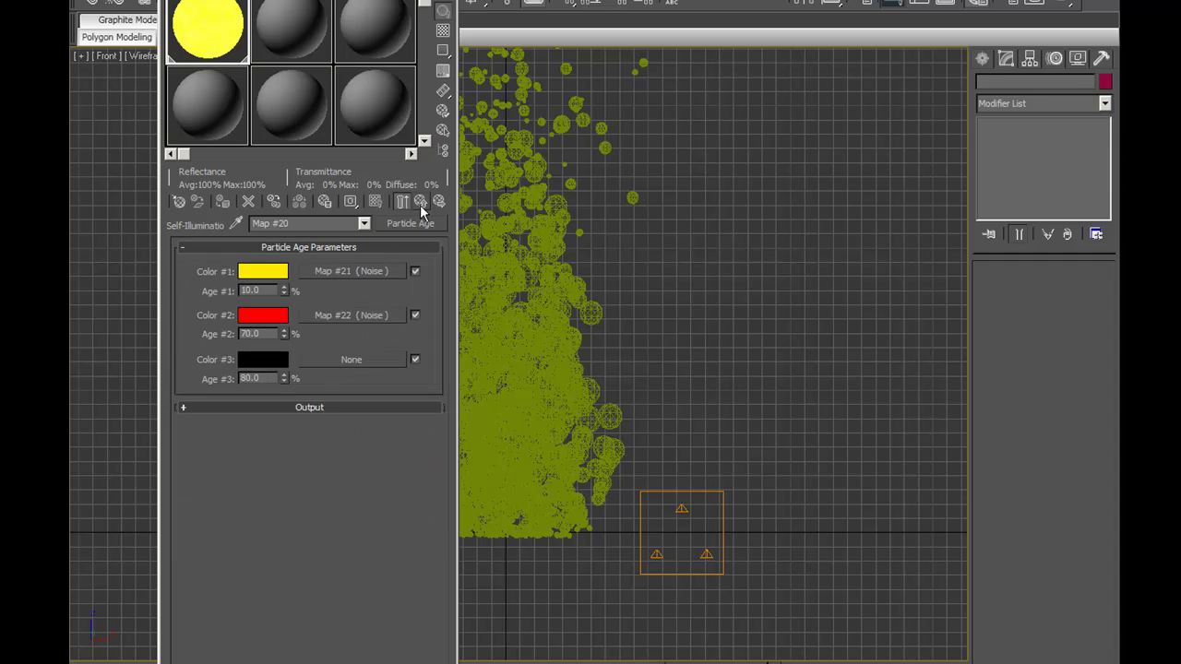
pyautogui.click(422, 208)
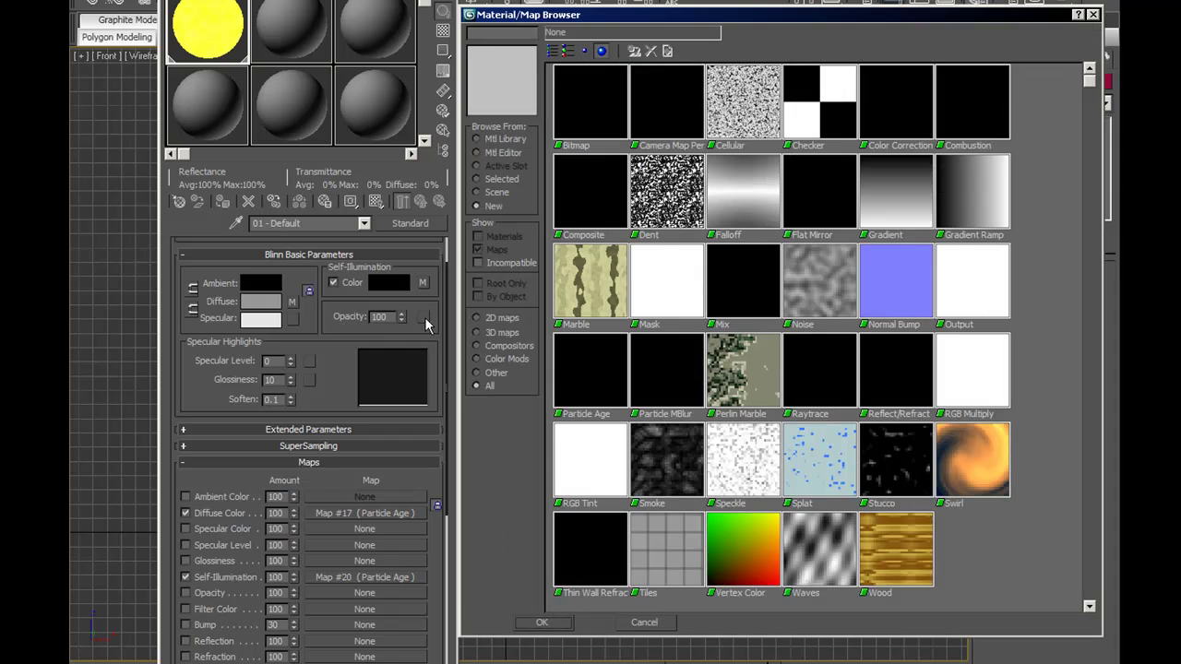
pyautogui.click(423, 317)
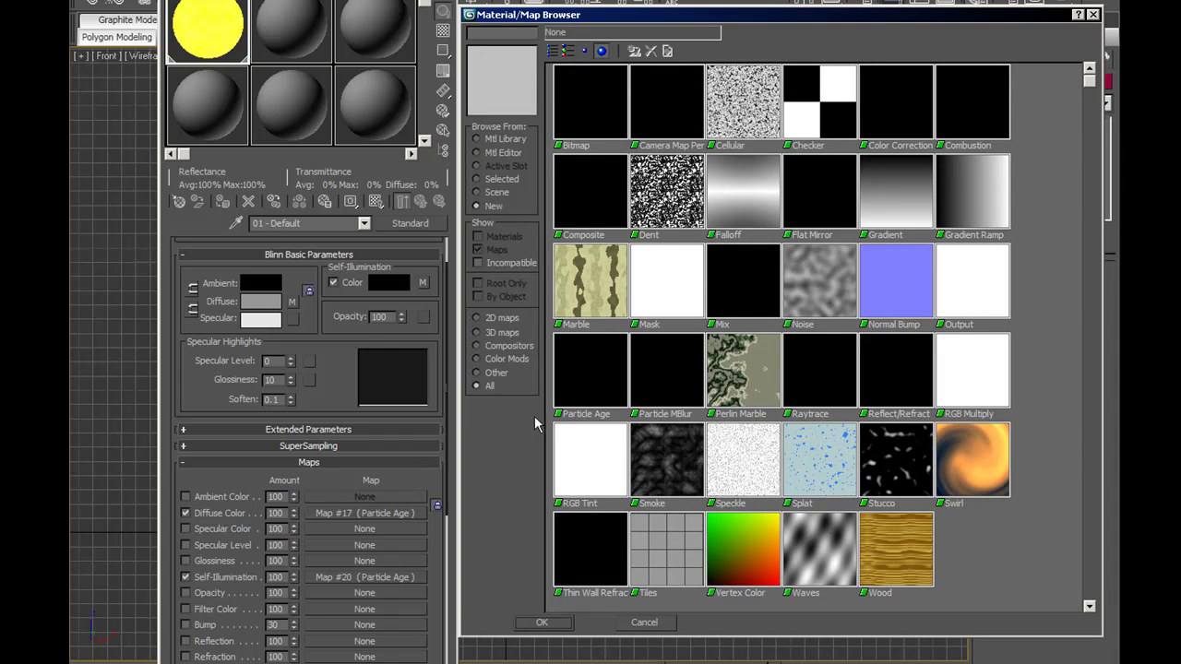
pyautogui.click(582, 388)
pyautogui.doubleClick(583, 388)
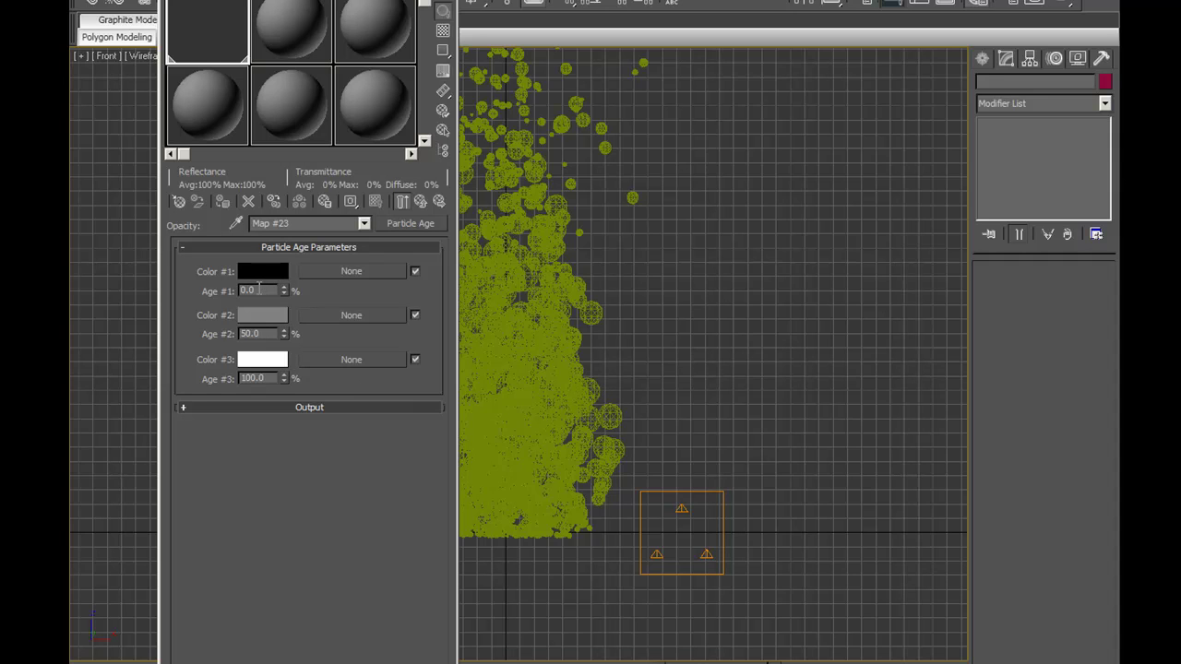
# - Set the opacity Particle Age's Age #1 to 10 and bring up map types for Color #1
pyautogui.doubleClick(263, 291)
pyautogui.write('10')
pyautogui.click(326, 275)
# - Assign a default black-and-white Noise (Map #24) to the opacity Particle Age's Color #1
pyautogui.click(818, 303)
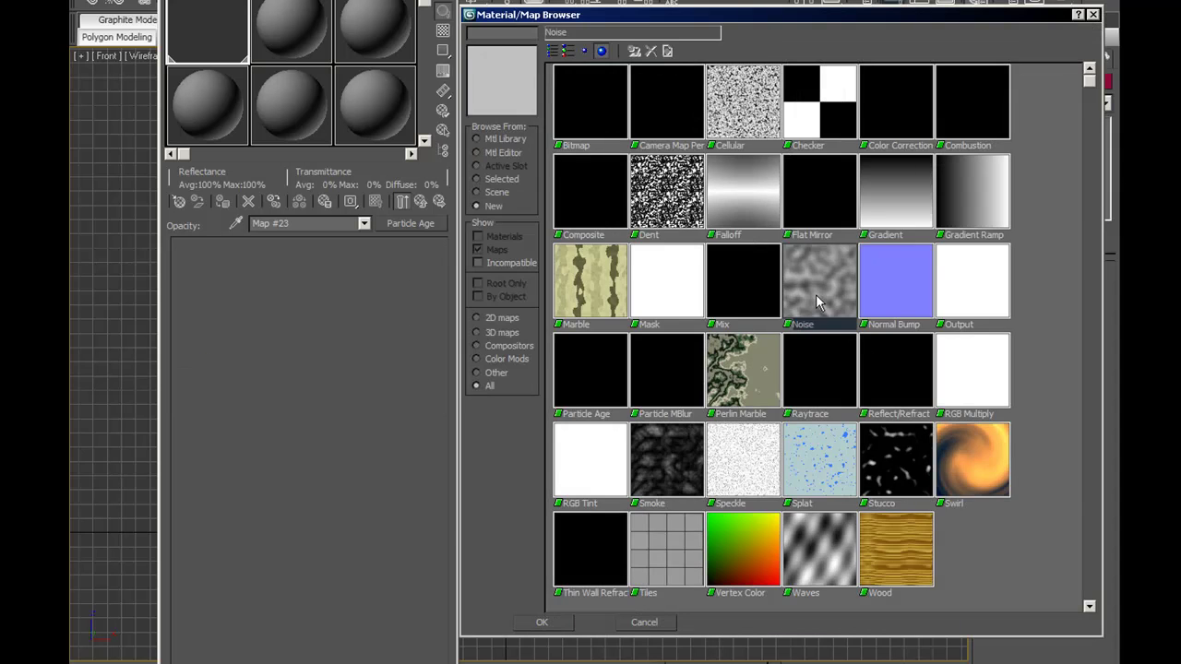
pyautogui.doubleClick(816, 296)
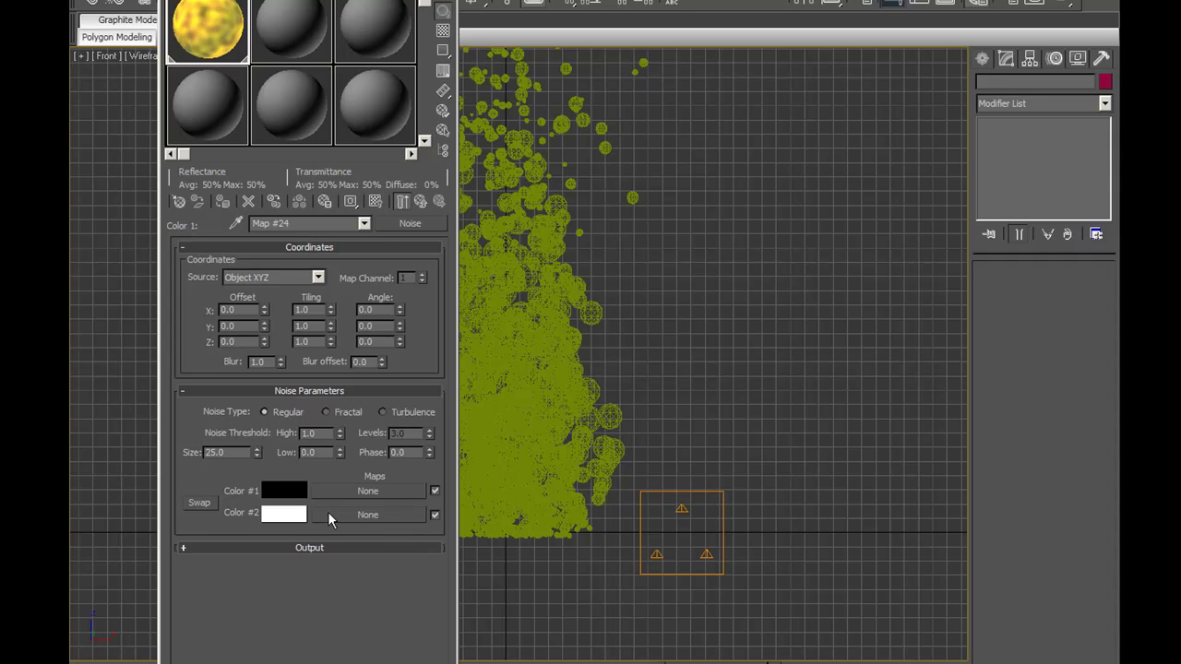
pyautogui.click(419, 203)
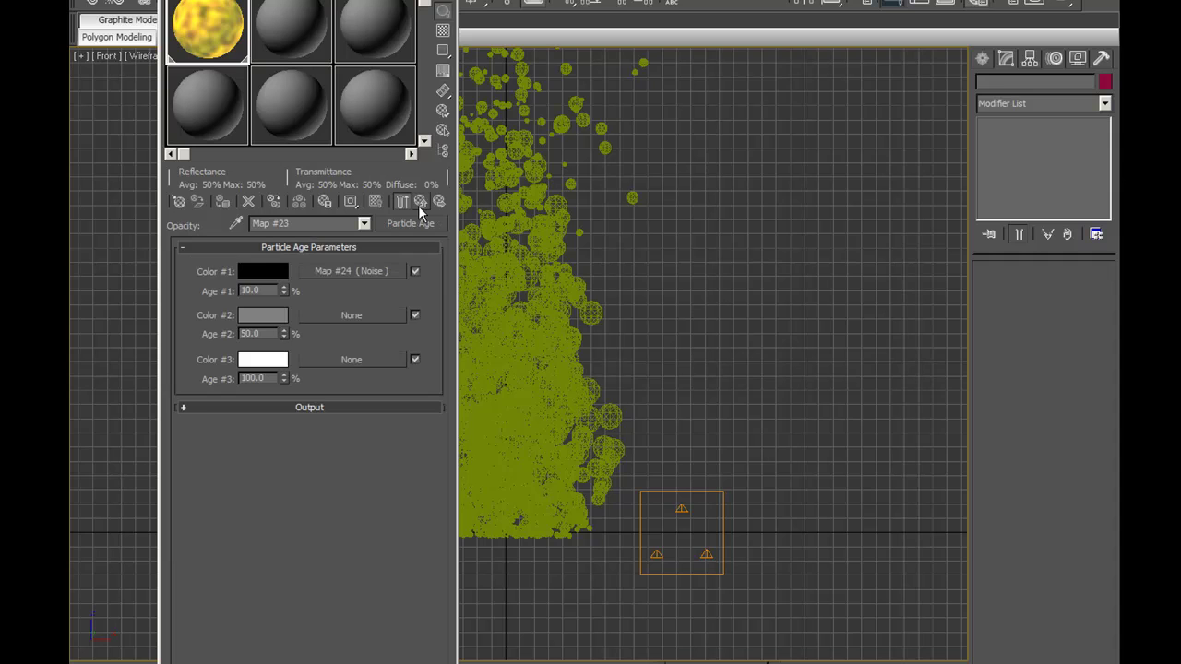
pyautogui.click(352, 274)
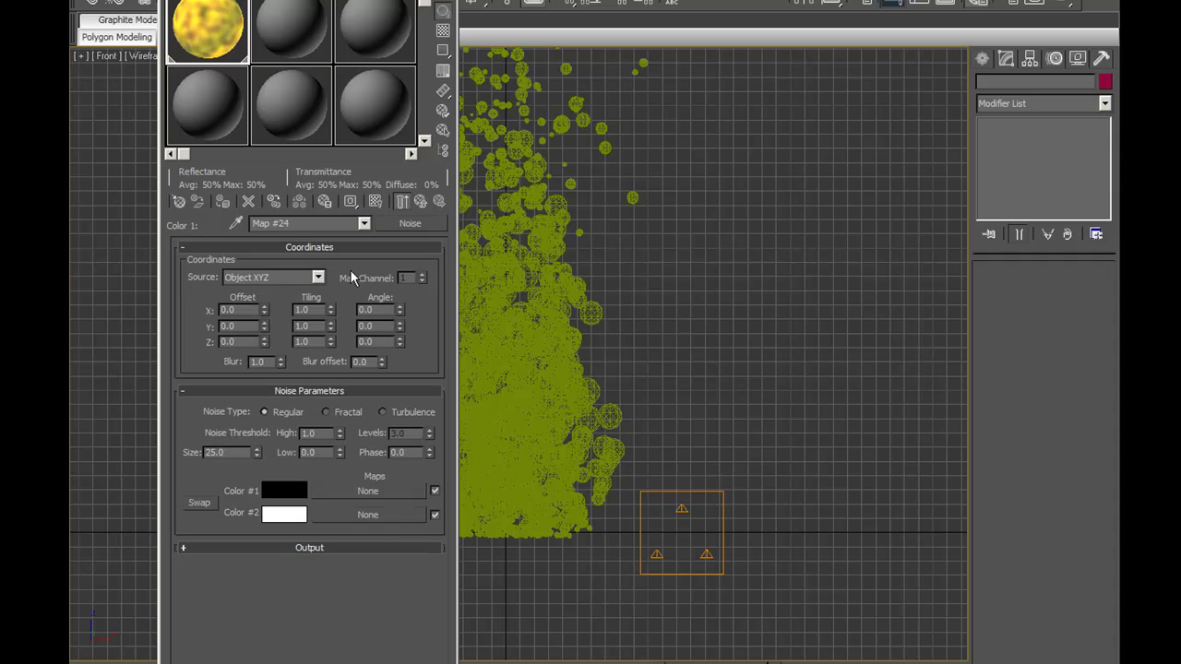
# - Reset Noise Map #24 to defaults for the editor slot only, then bring up the map type browser
pyautogui.click(416, 211)
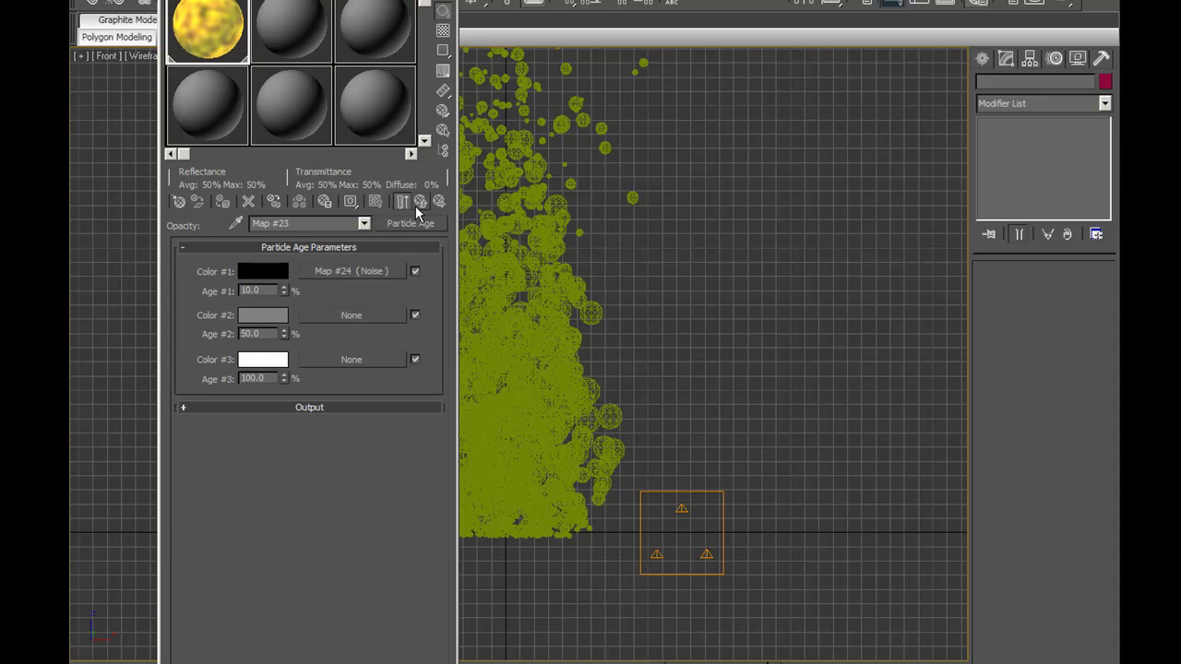
pyautogui.click(338, 274)
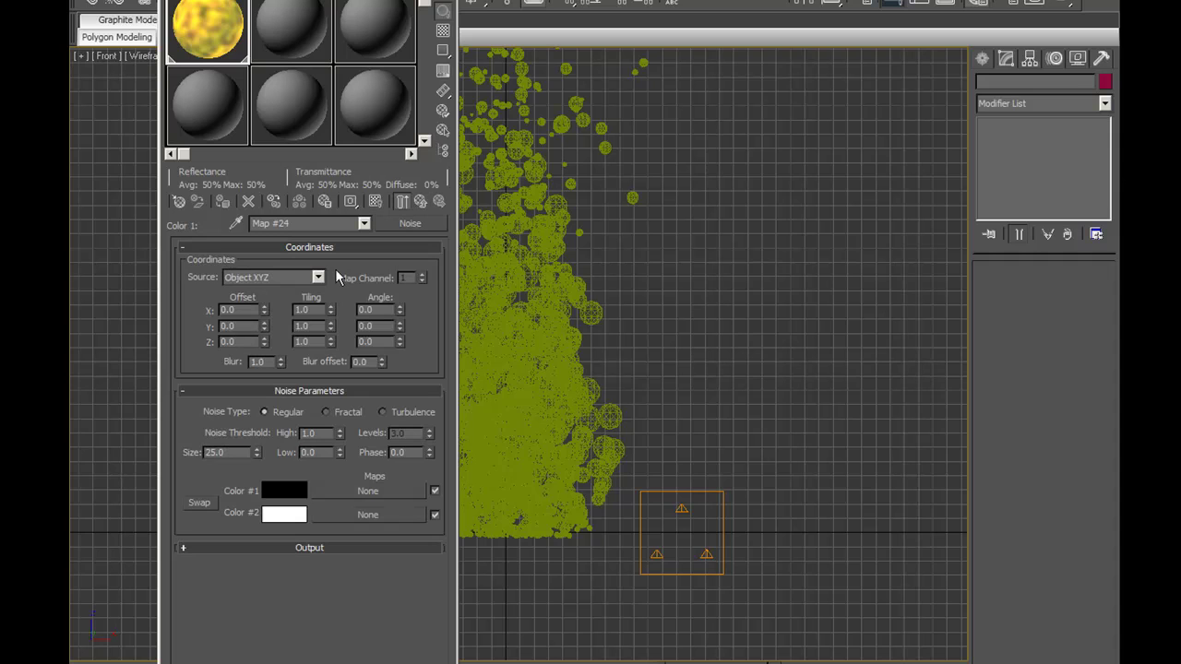
pyautogui.click(253, 198)
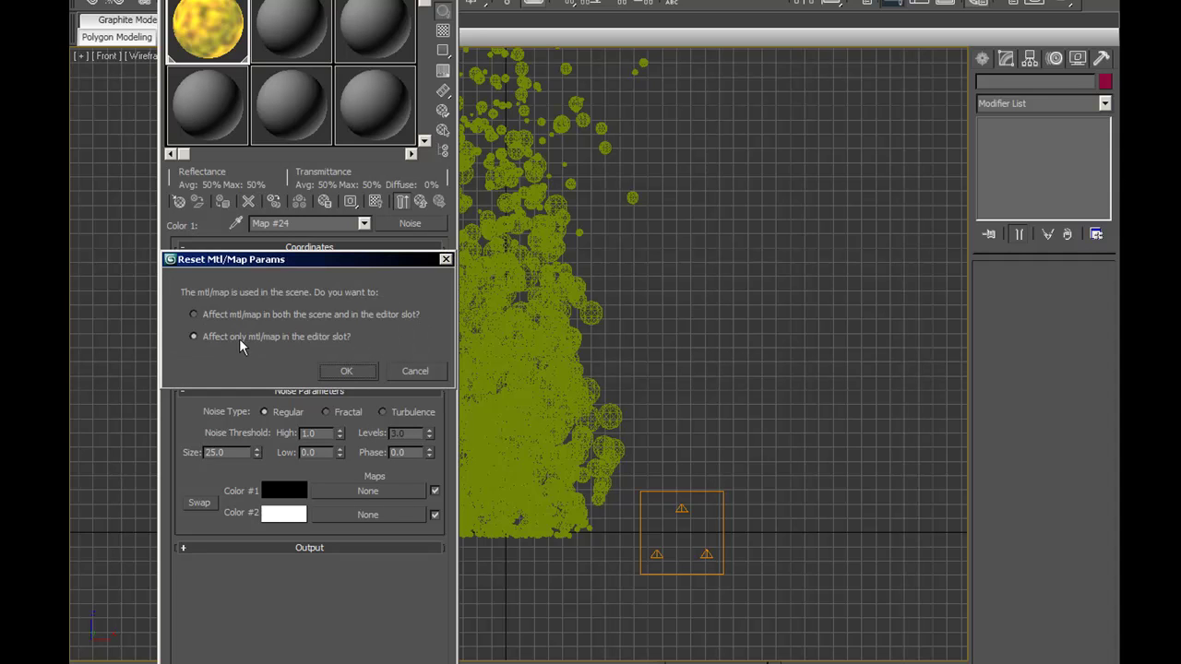
pyautogui.click(343, 371)
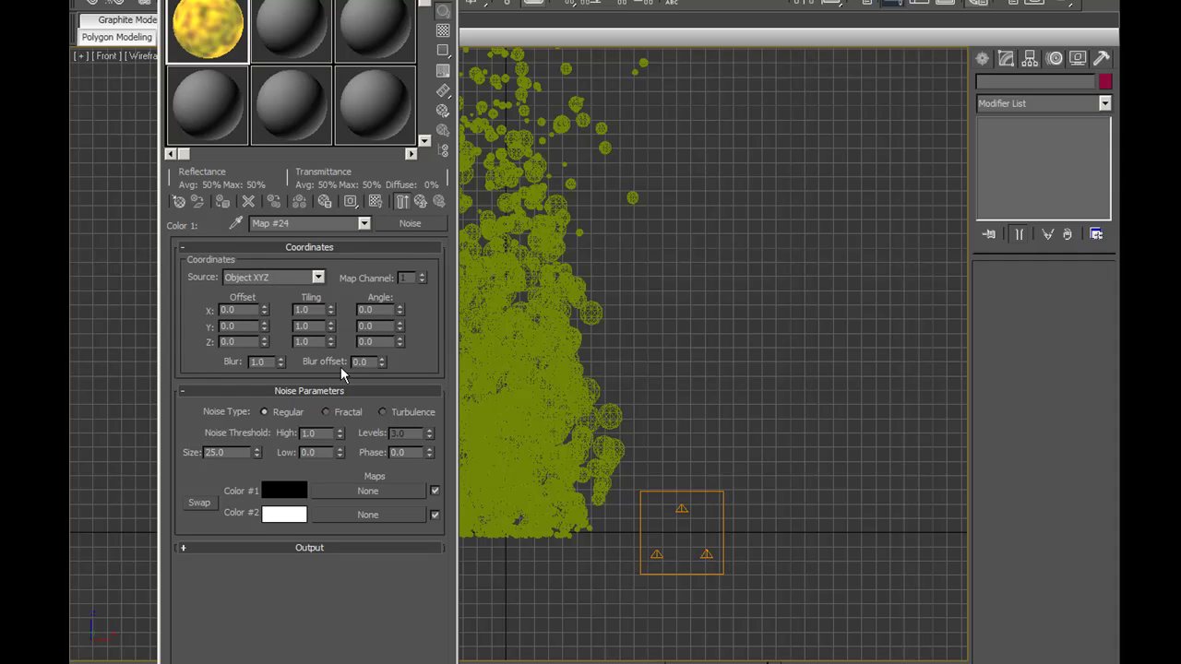
pyautogui.click(420, 201)
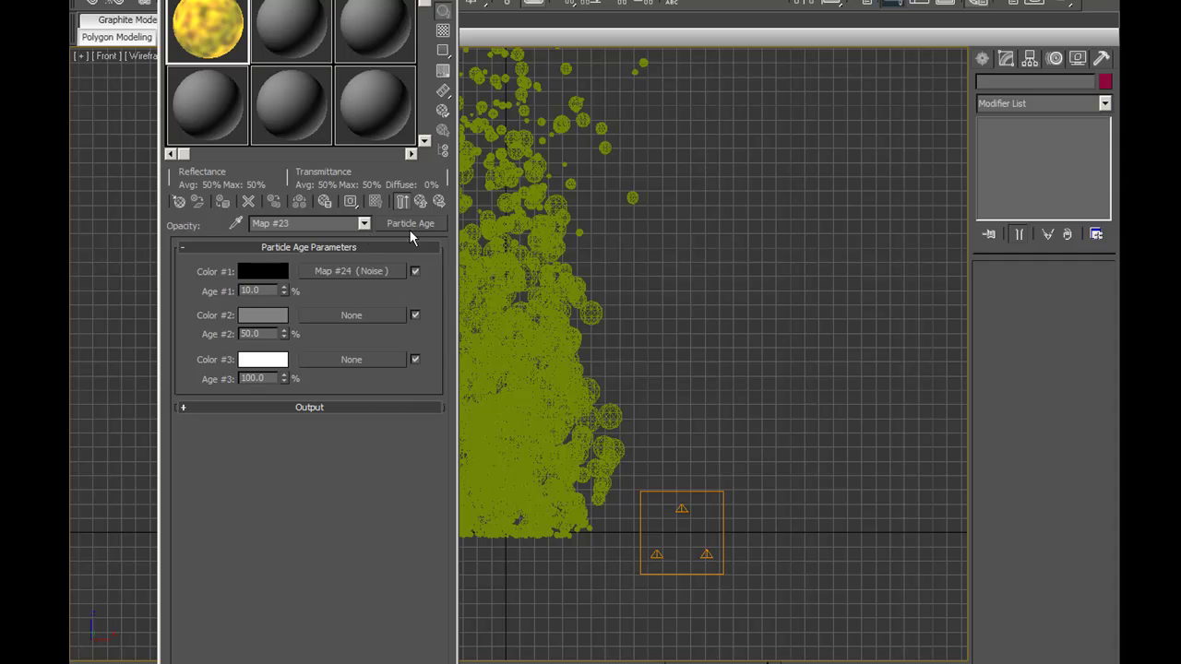
pyautogui.click(338, 271)
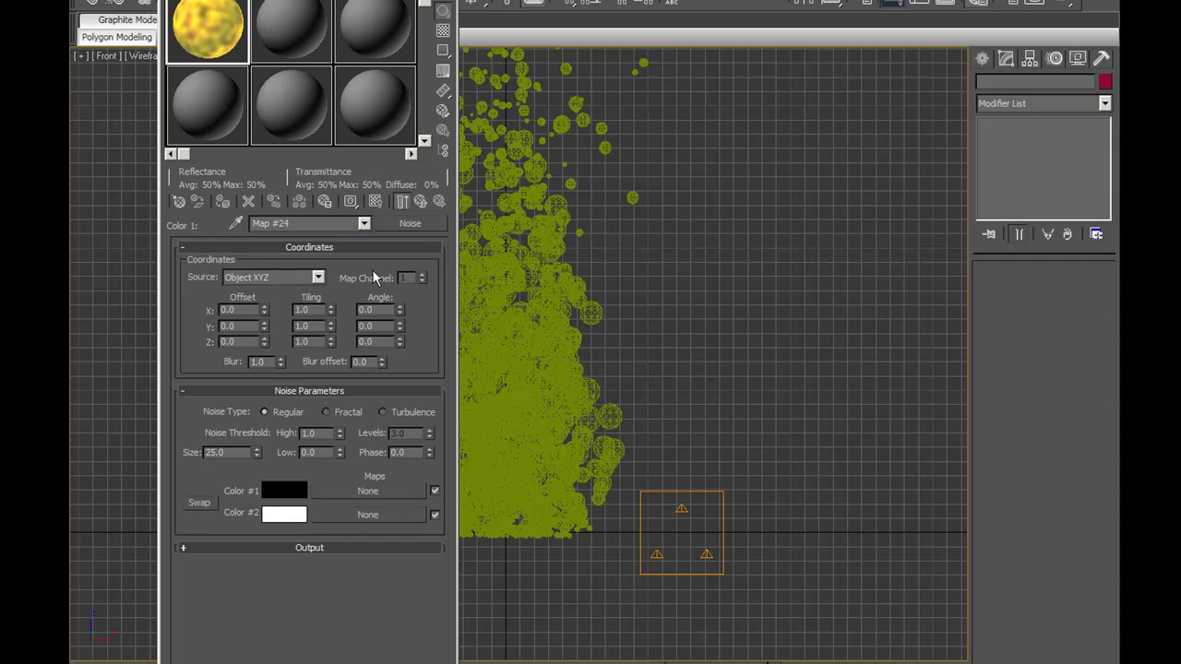
pyautogui.click(411, 224)
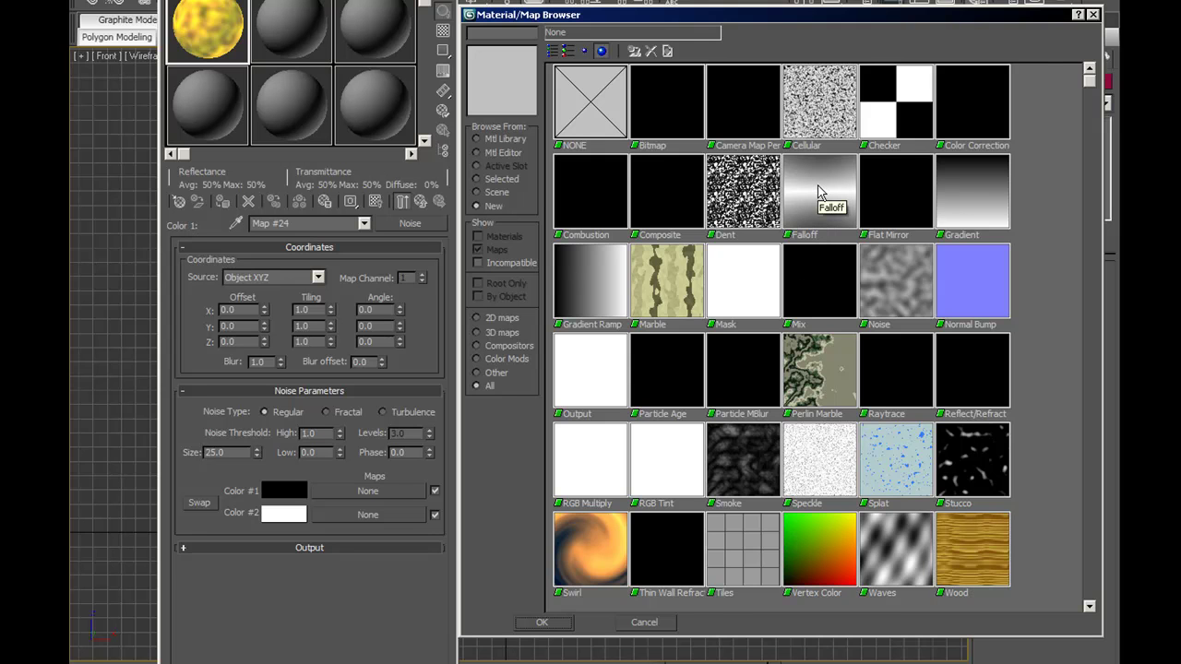
# - Change Map #24 to a Falloff map, discarding the old Noise
pyautogui.doubleClick(818, 192)
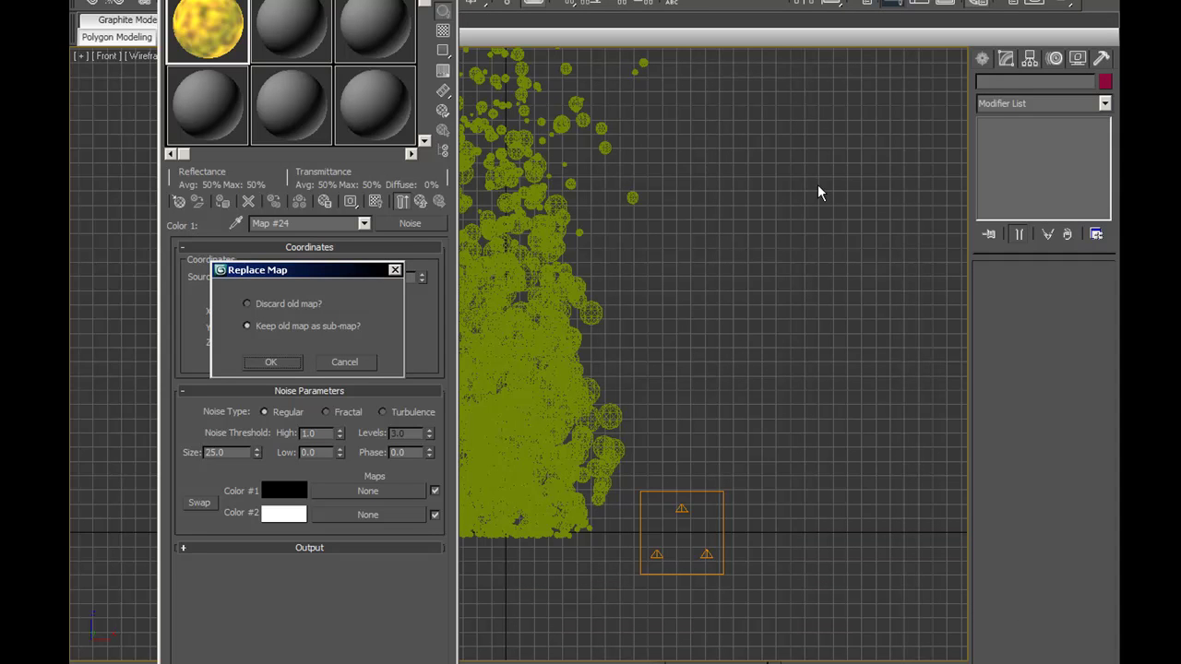
pyautogui.click(249, 305)
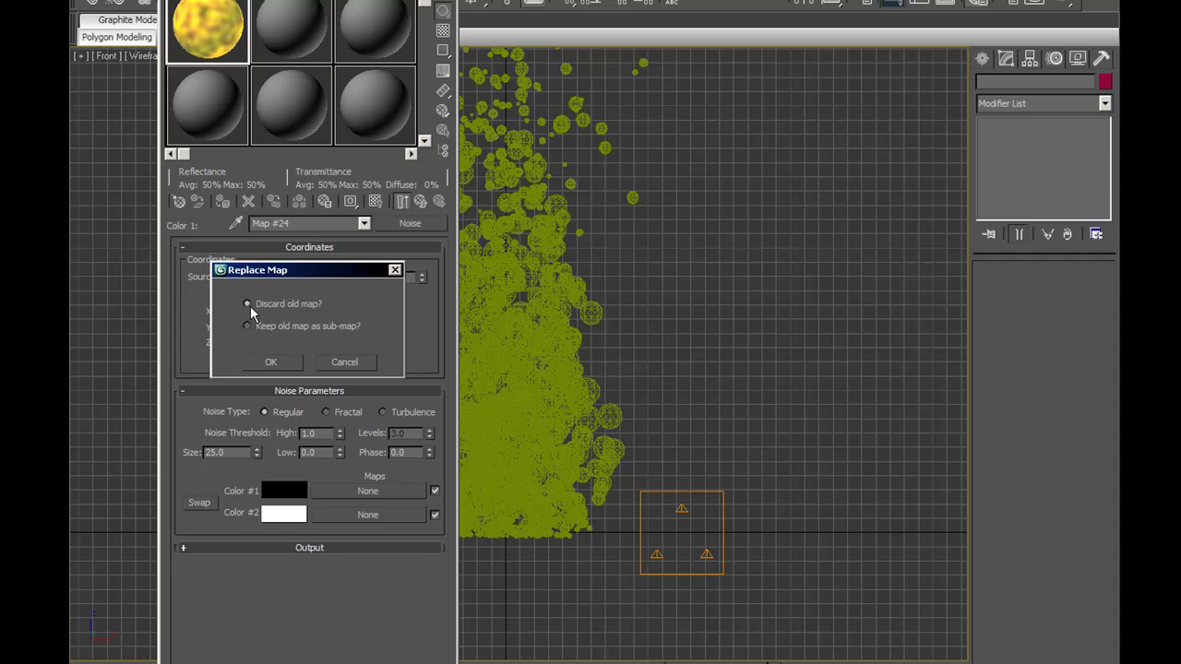
pyautogui.click(271, 362)
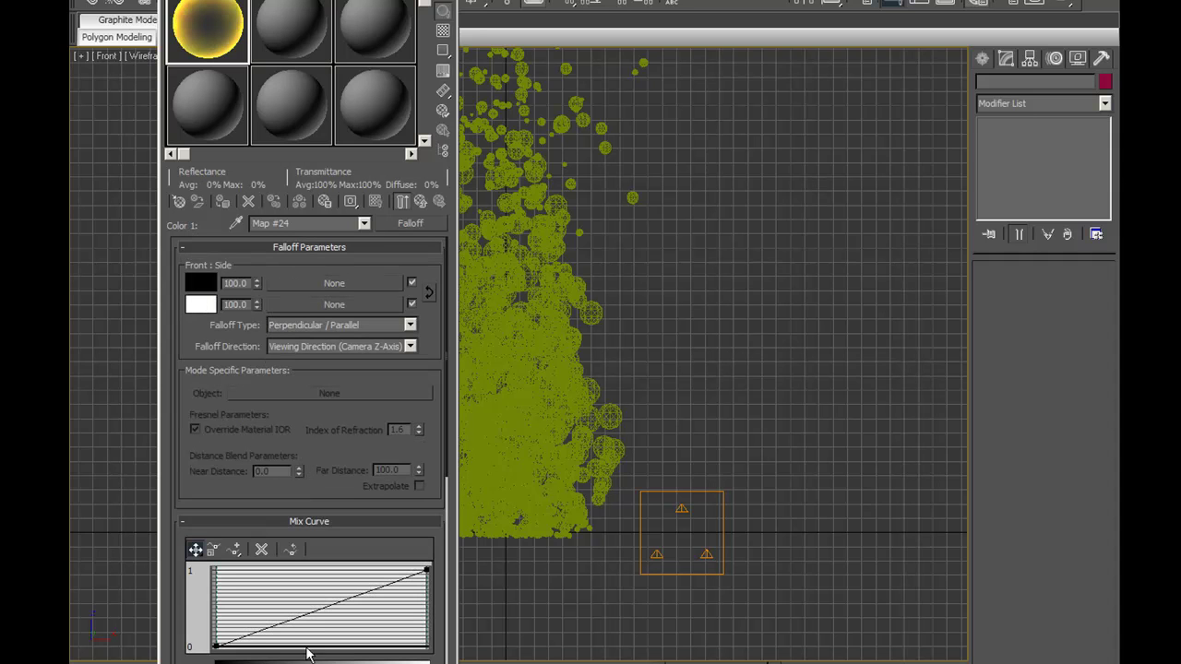